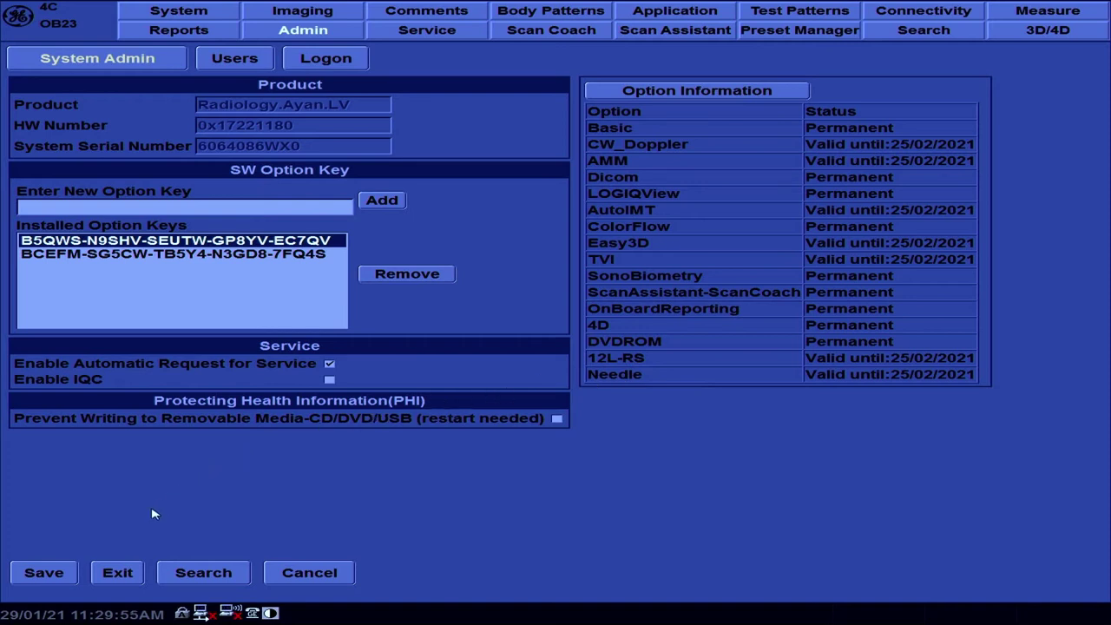
# - Exit the System Admin page back to the frozen B-mode OB imaging screen
pyautogui.click(119, 572)
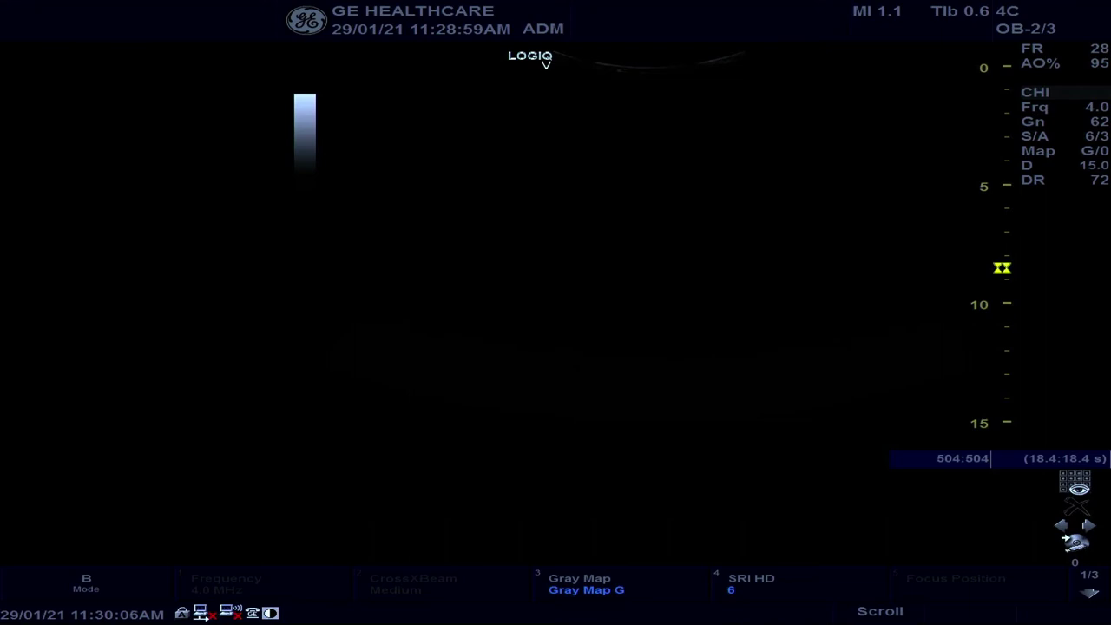
# - Cancel the Eject Device list without ejecting, then open Utility on the System General settings page
pyautogui.press('F3')
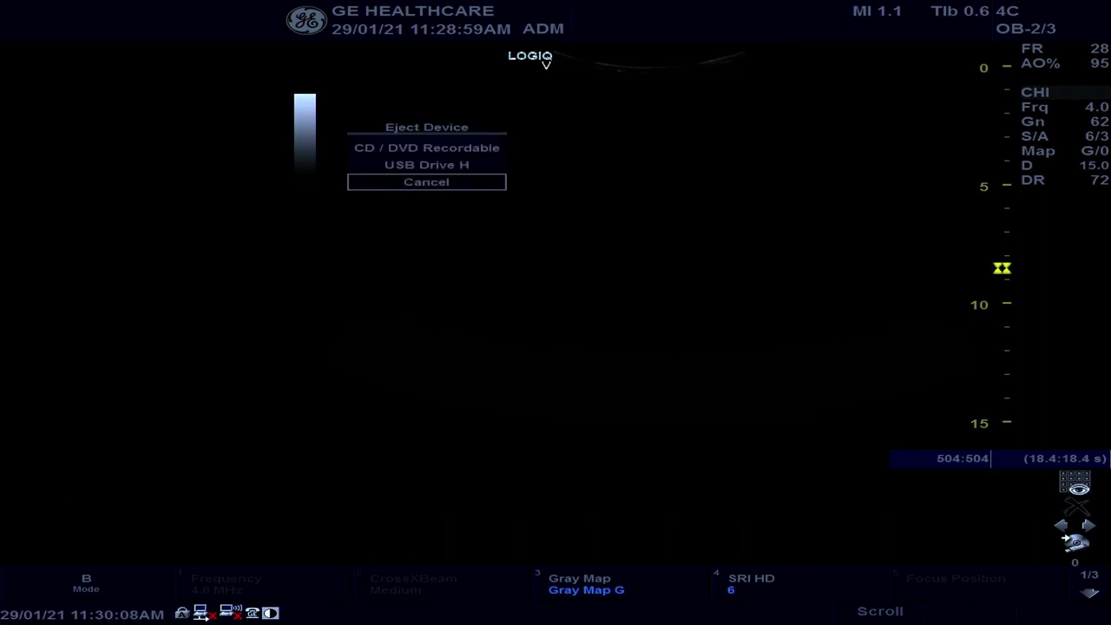
pyautogui.press('Return')
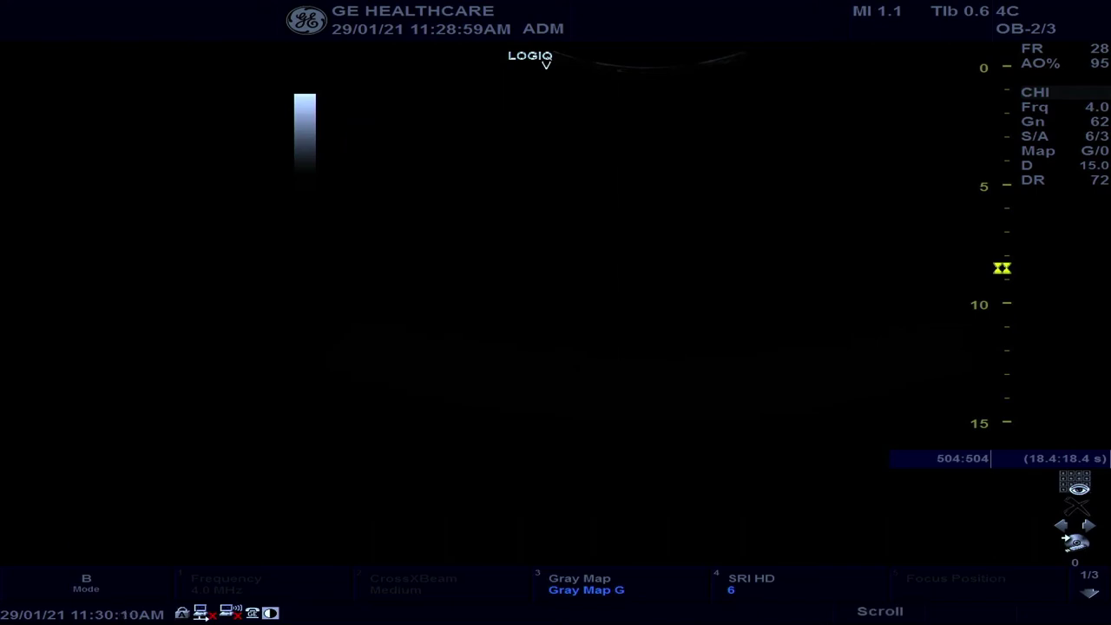
pyautogui.press('F2')
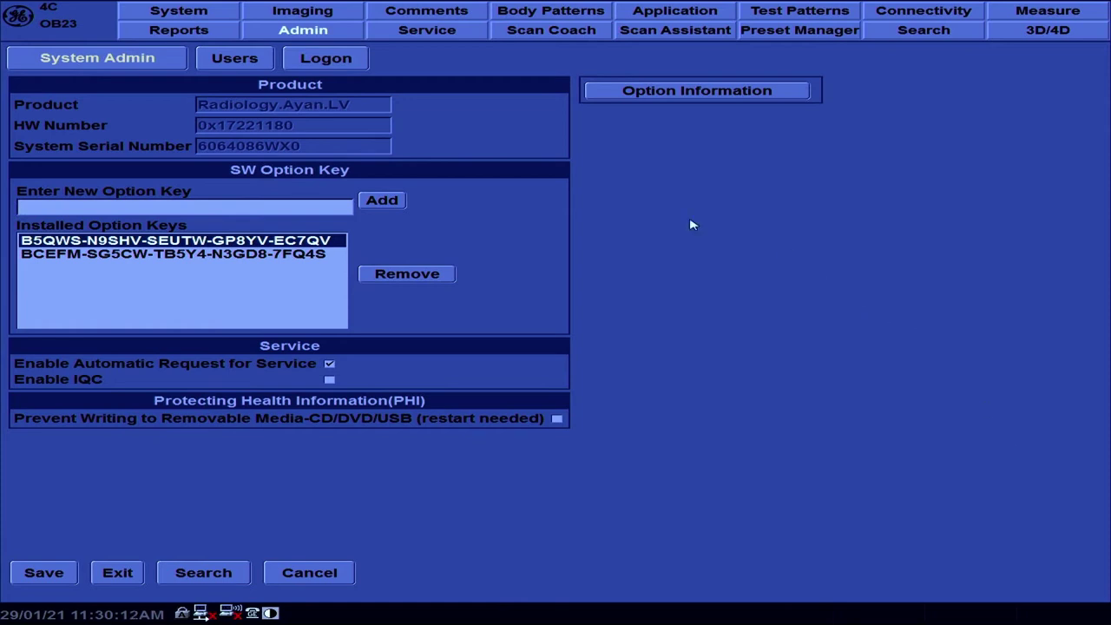
pyautogui.click(222, 15)
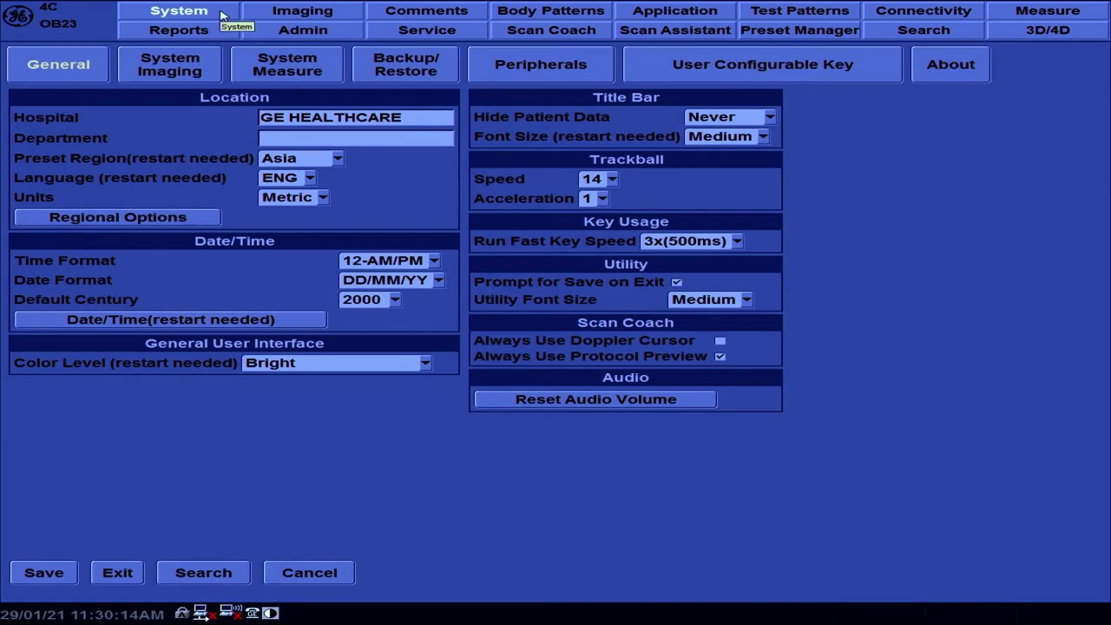
# - On Backup/Restore, tick User Defined Configuration and Service and set Media to USB Drive H
pyautogui.click(387, 70)
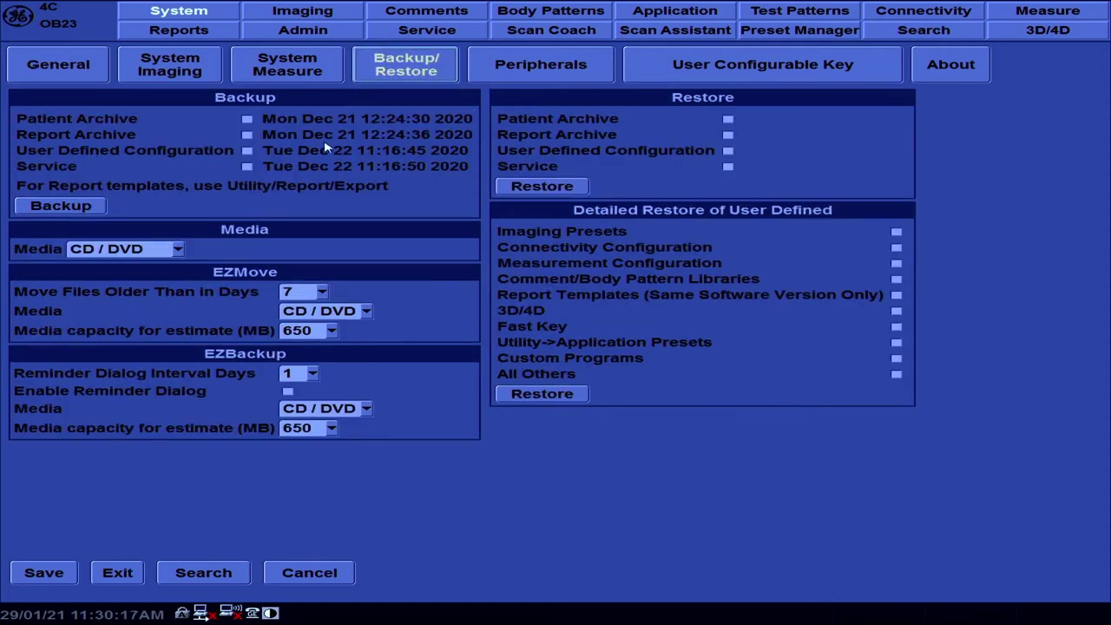
pyautogui.click(248, 153)
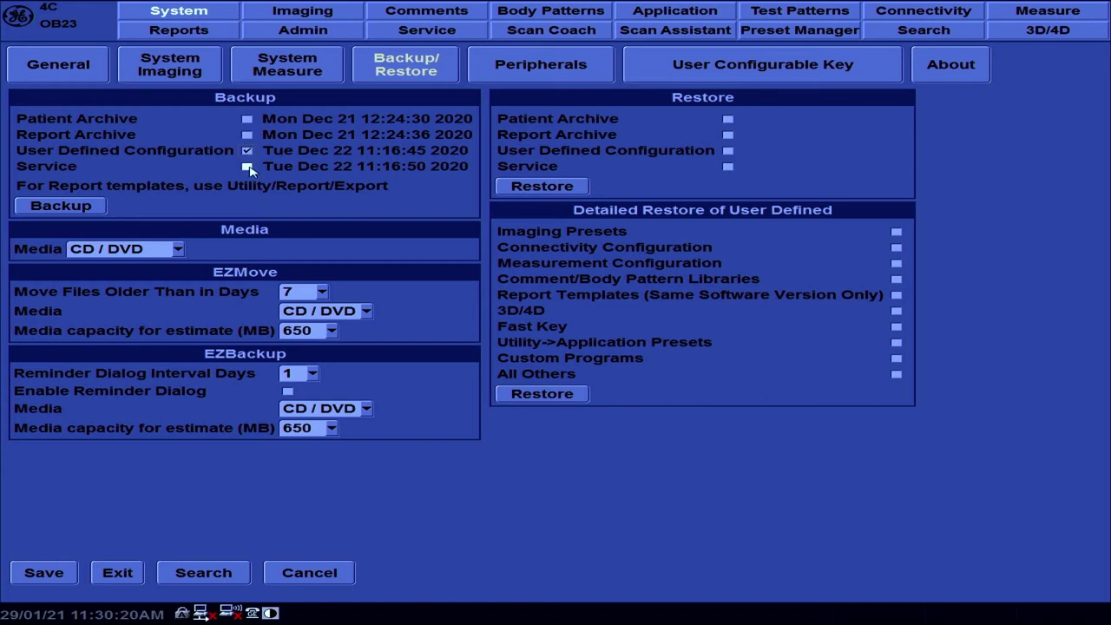
pyautogui.click(247, 167)
pyautogui.click(181, 250)
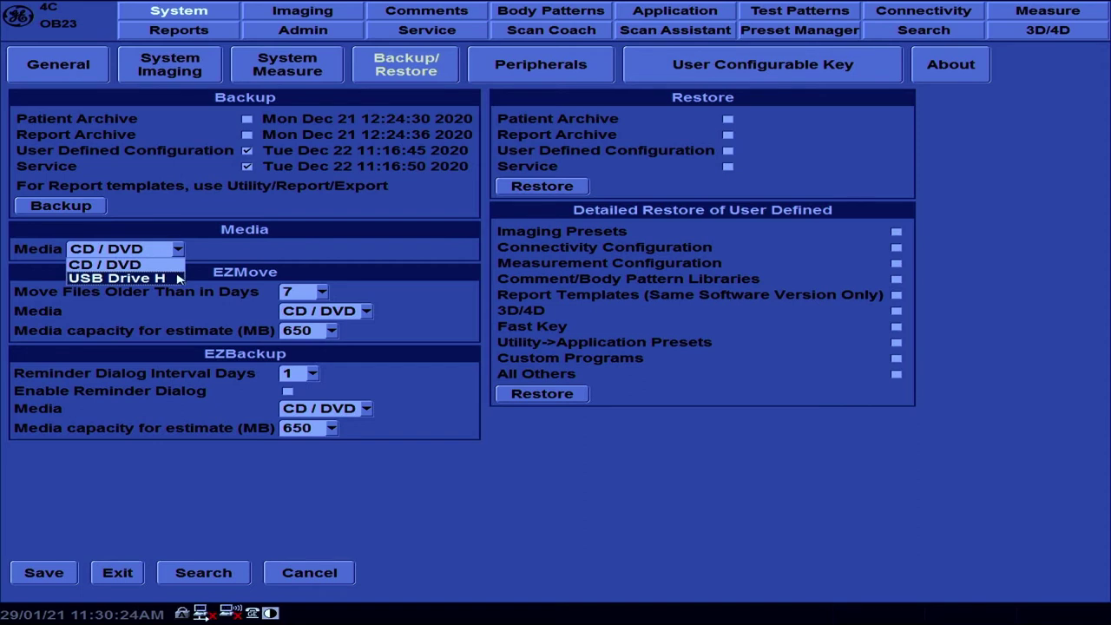
pyautogui.click(179, 278)
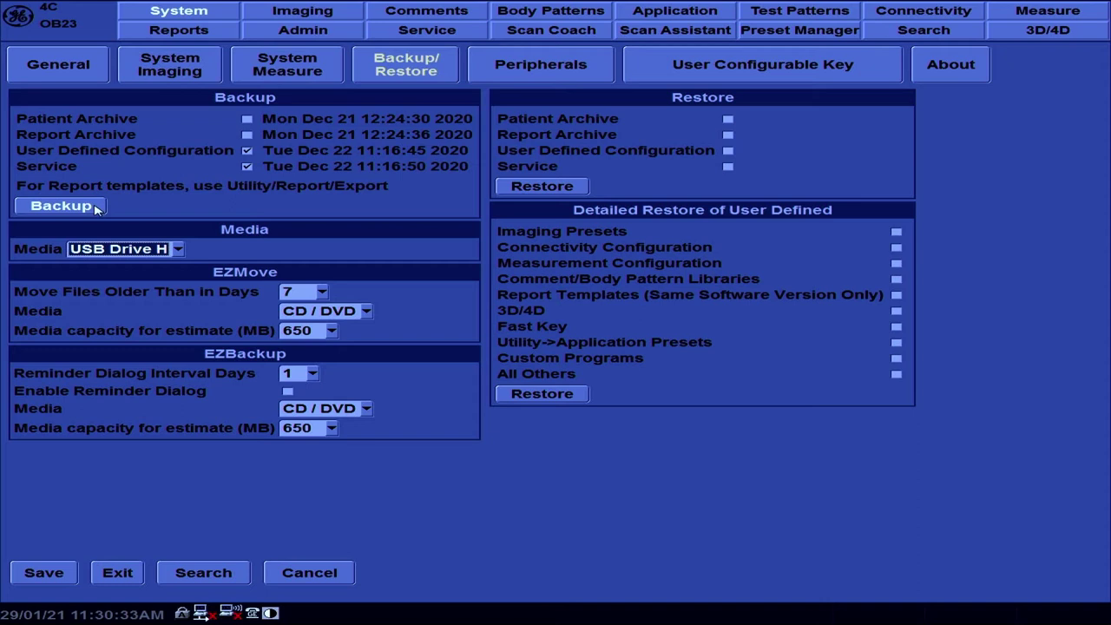
# - Run the backup, confirming the warnings for User Defined Configuration and the Service folder
pyautogui.click(95, 208)
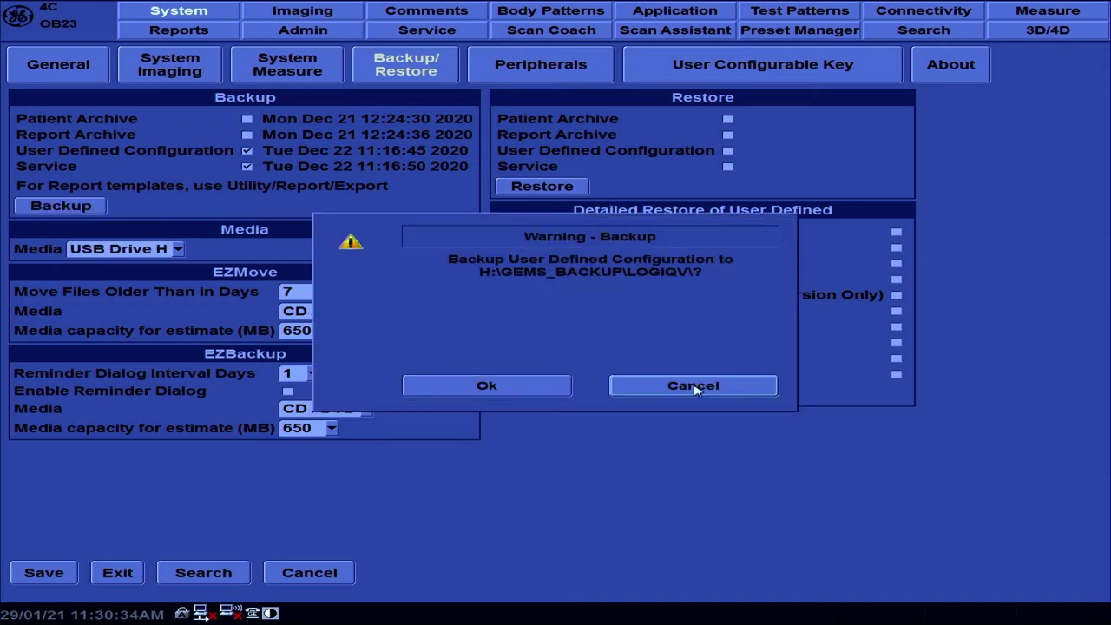
pyautogui.click(543, 396)
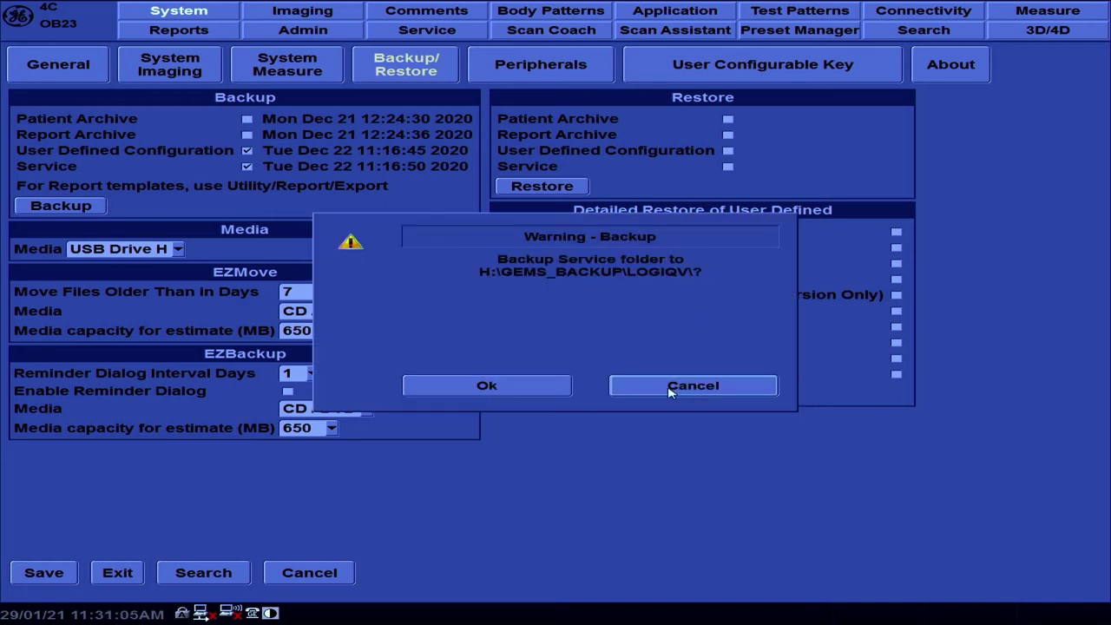
pyautogui.click(544, 389)
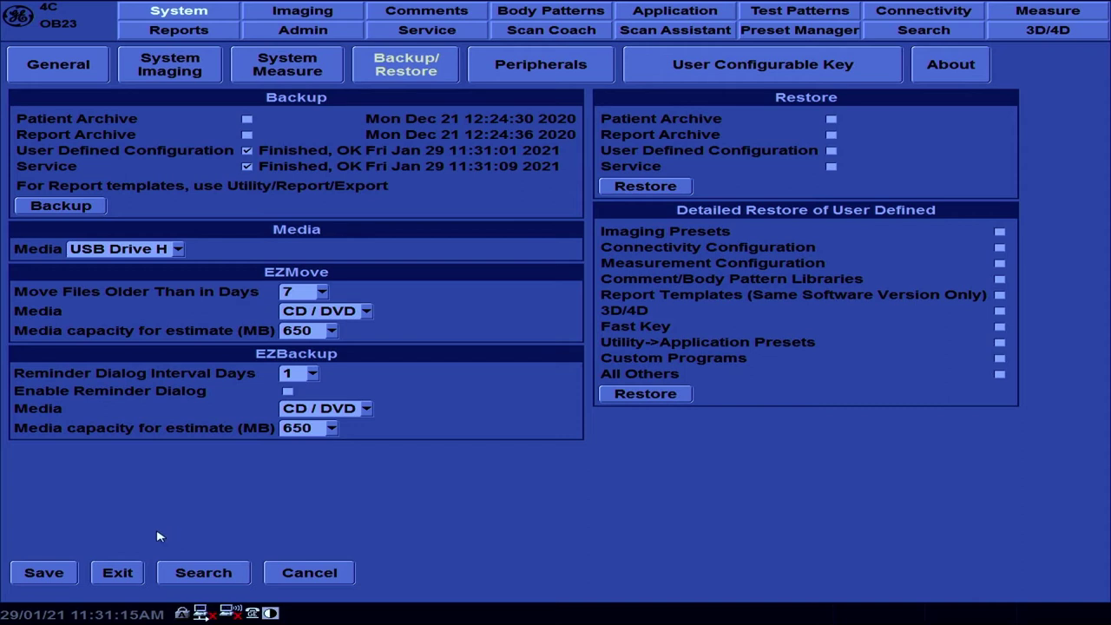
# - Exit utility setup, select a patient on the Patient screen, and open Data Transfer
pyautogui.click(121, 573)
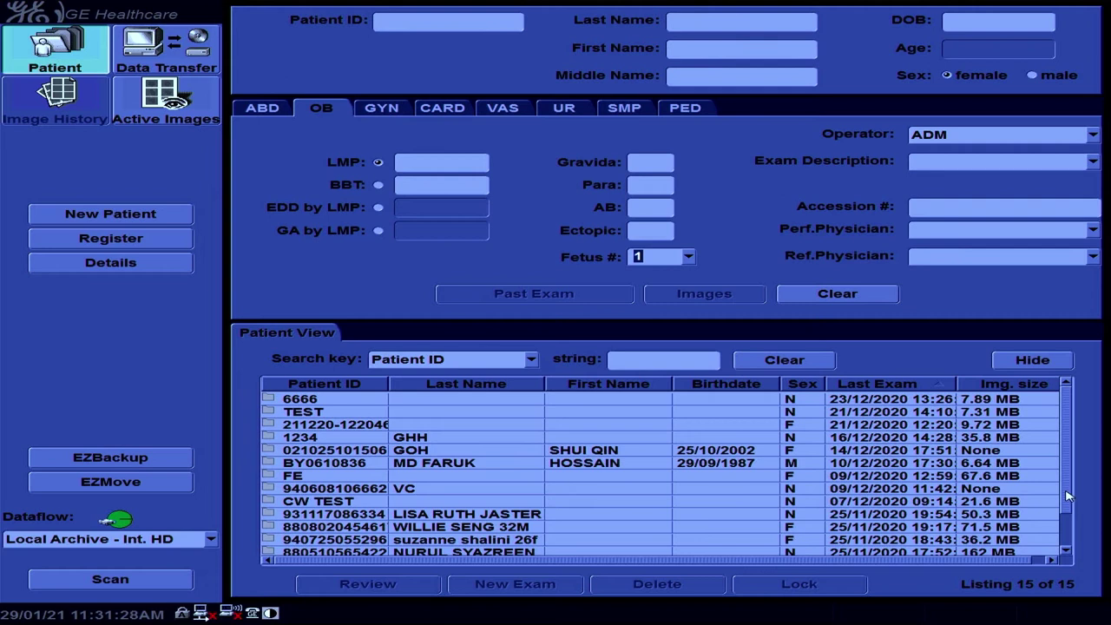
pyautogui.scroll(-3, 1068, 495)
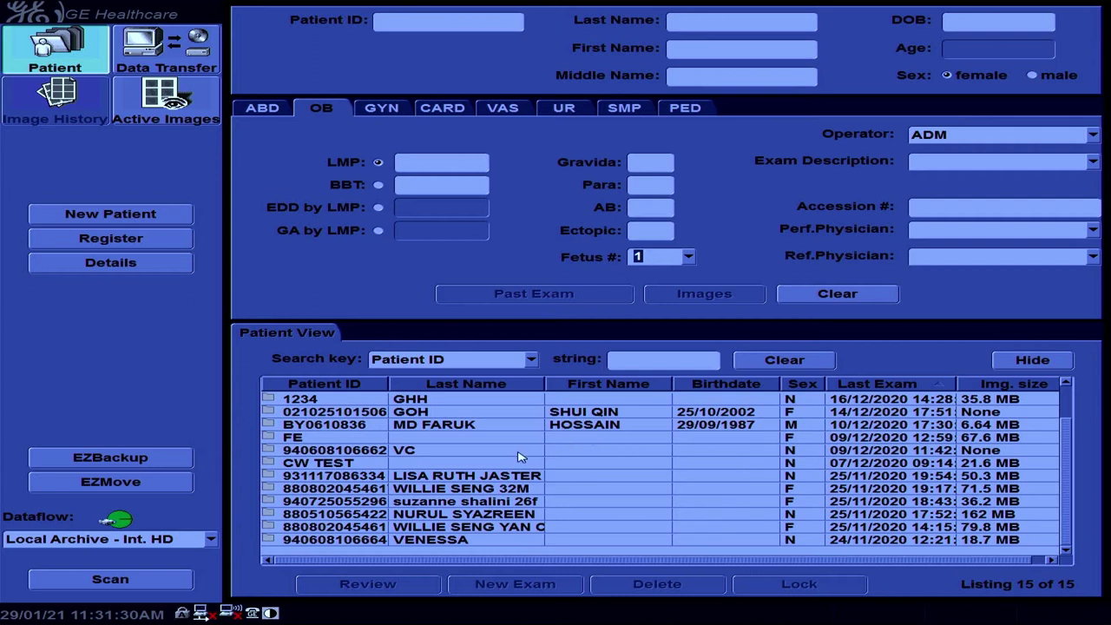
pyautogui.click(478, 478)
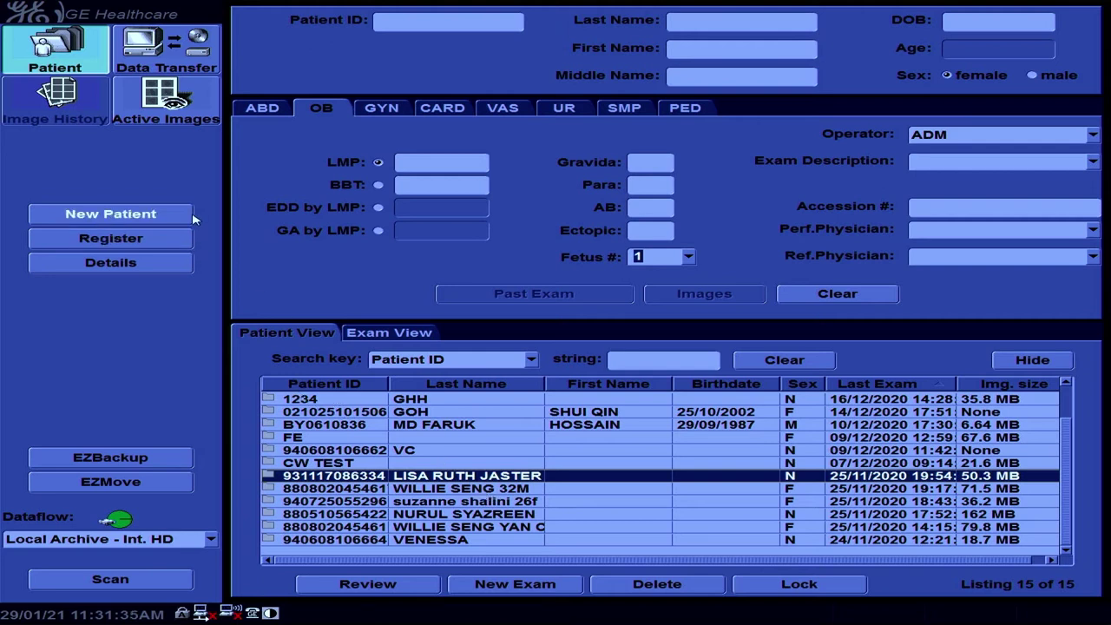
pyautogui.click(163, 66)
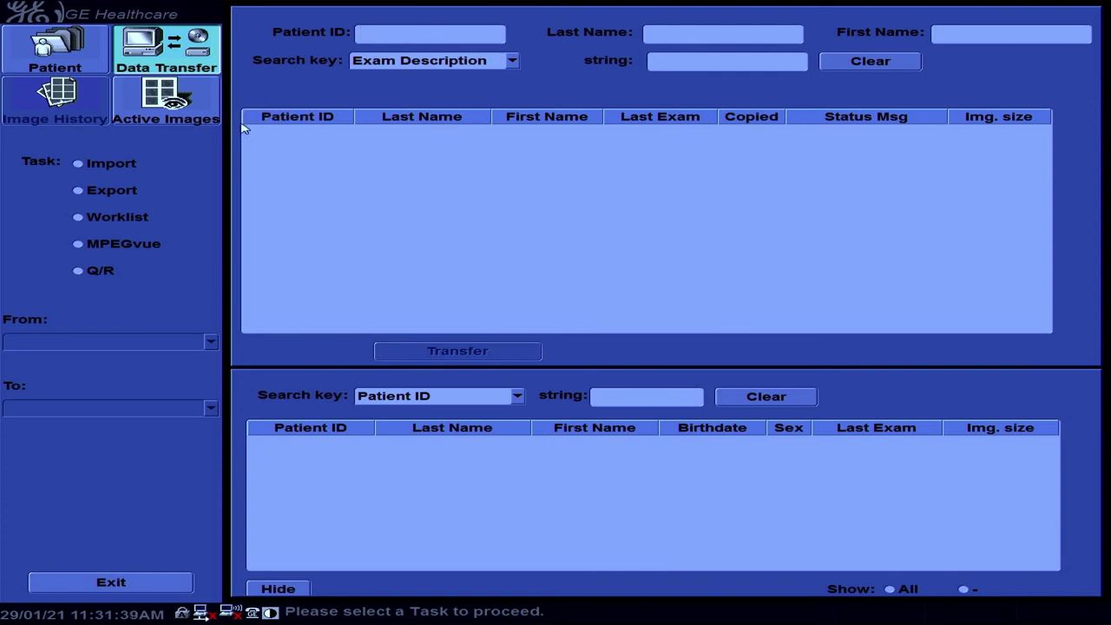
# - Choose the Export task from Local Archive - Int. HD and select a patient row
pyautogui.click(127, 193)
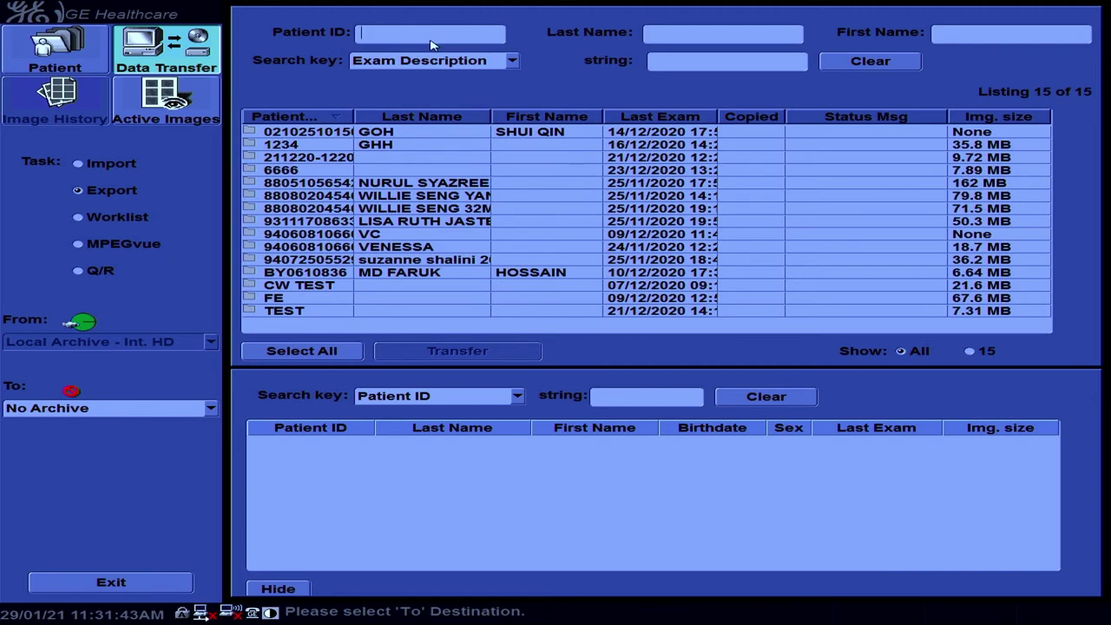
pyautogui.click(431, 40)
pyautogui.click(420, 184)
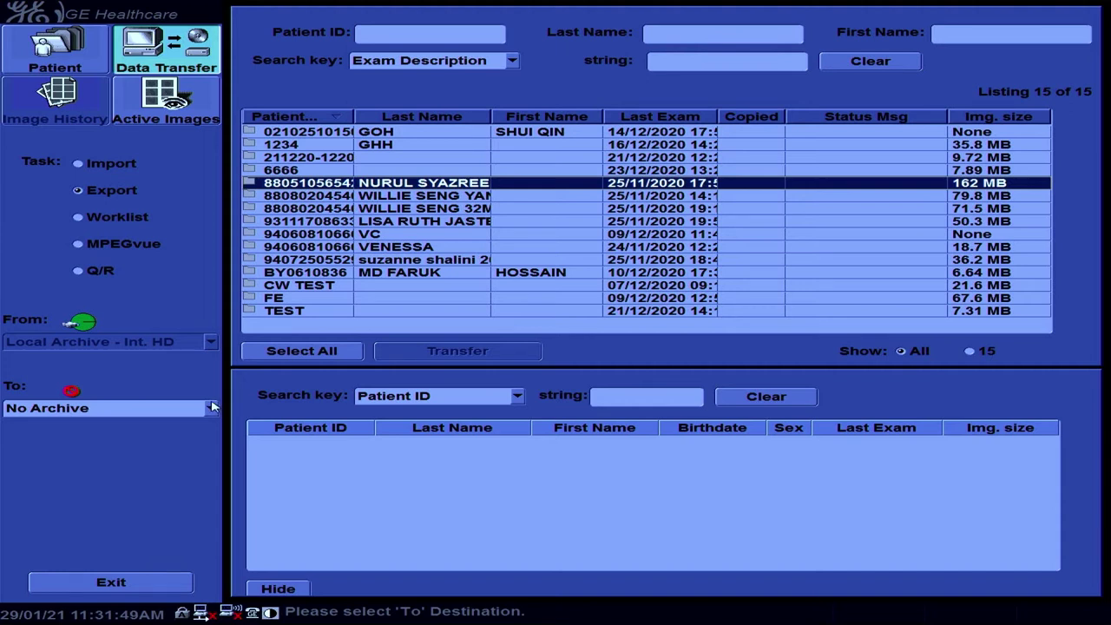
# - Set the destination to USB Drive H, select the TEST exam, and start the transfer
pyautogui.click(212, 409)
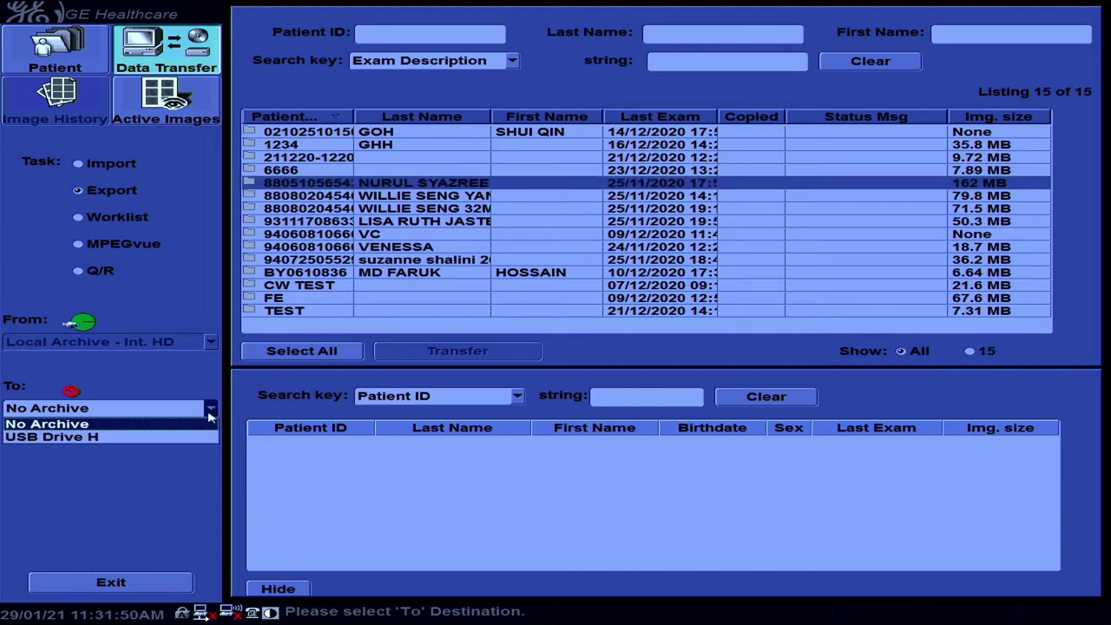
pyautogui.click(194, 441)
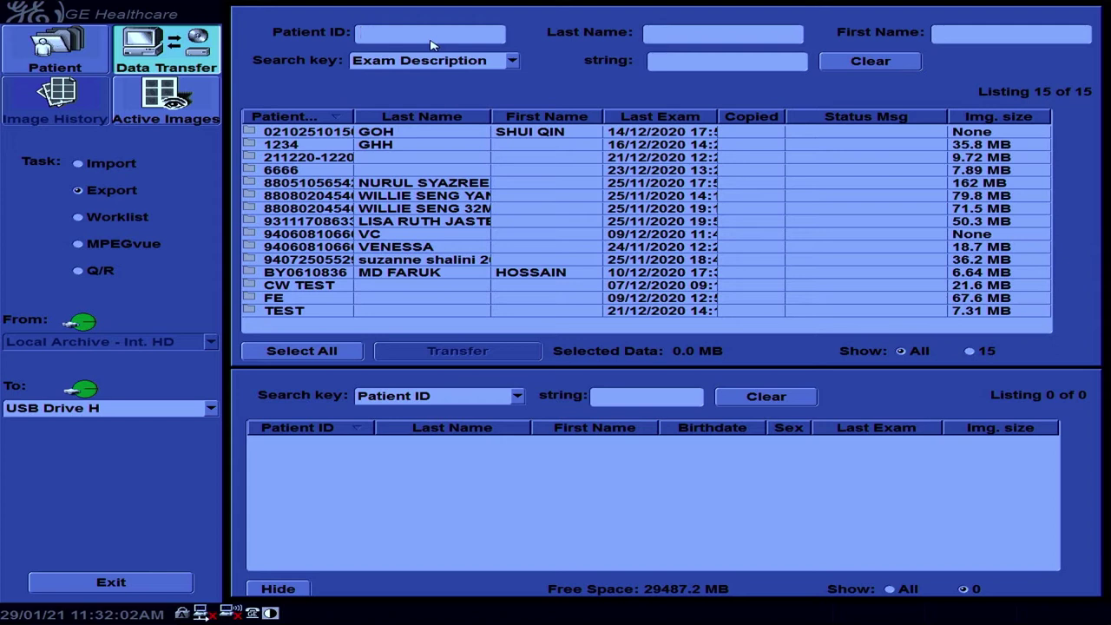
pyautogui.click(457, 37)
pyautogui.click(400, 312)
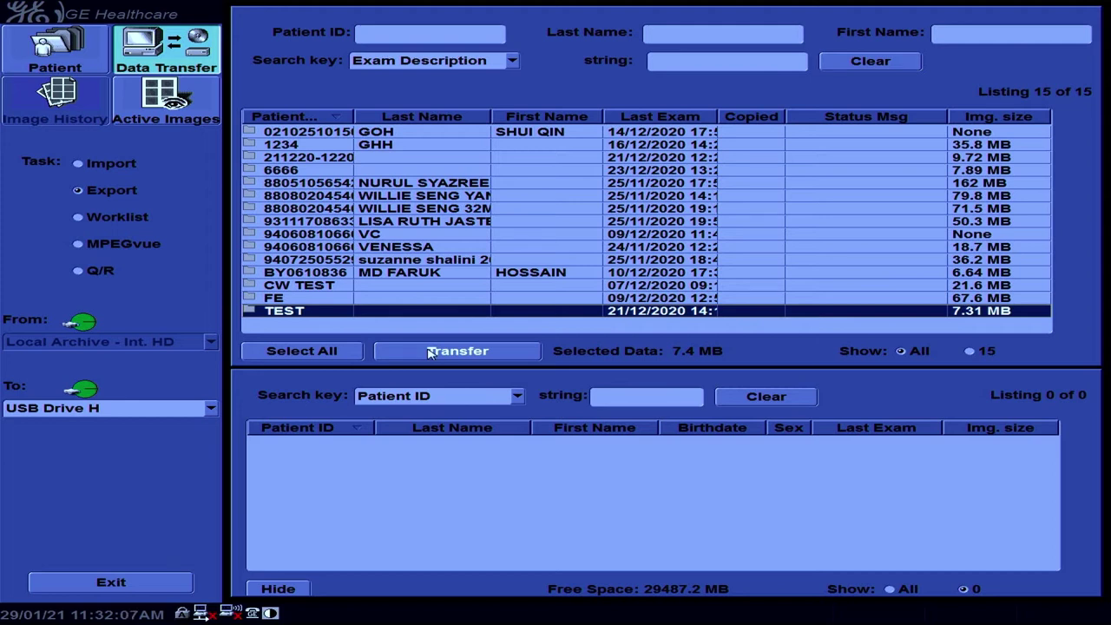
pyautogui.click(430, 352)
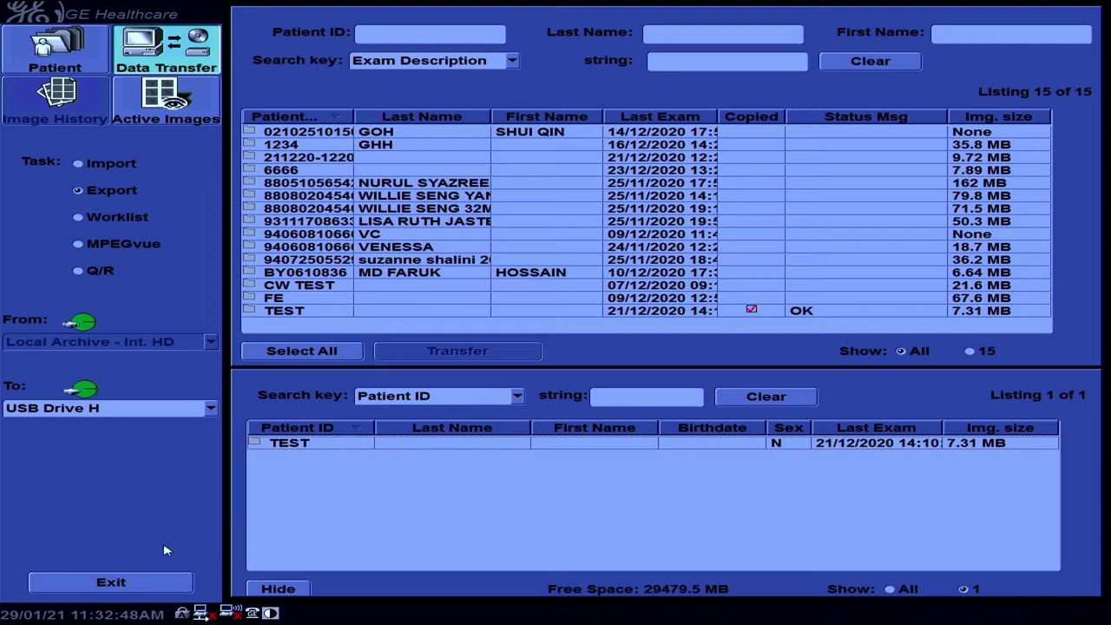
# - Once TEST shows Copied with status OK, exit Data Transfer to the imaging screen
pyautogui.click(146, 582)
pyautogui.click(146, 585)
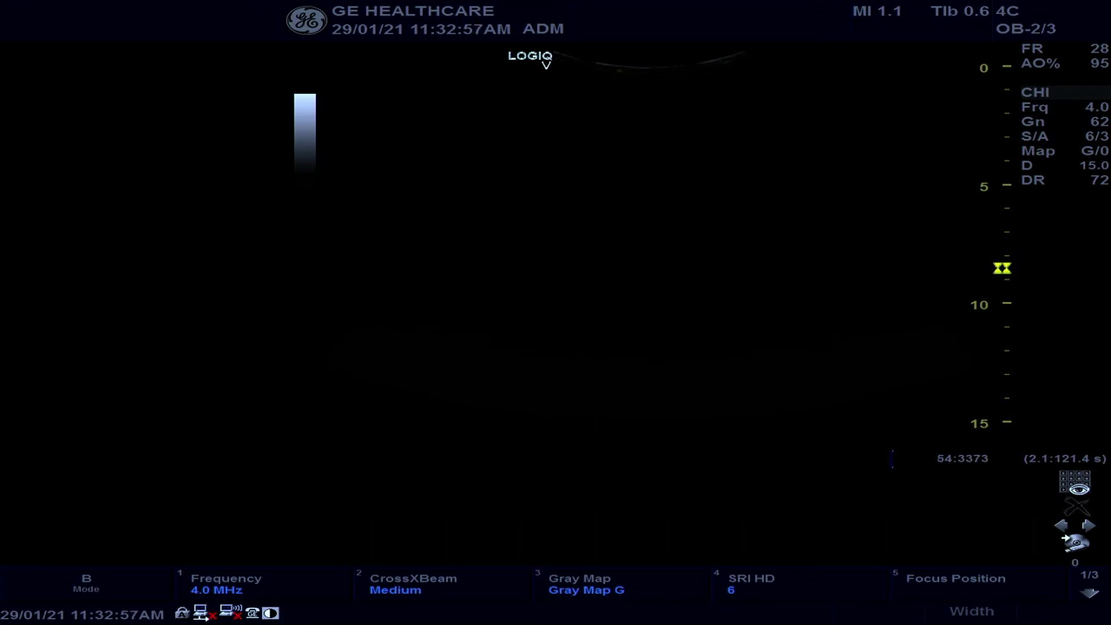
# - Pick USB Drive H in the Eject Device list and eject it
pyautogui.press('m')
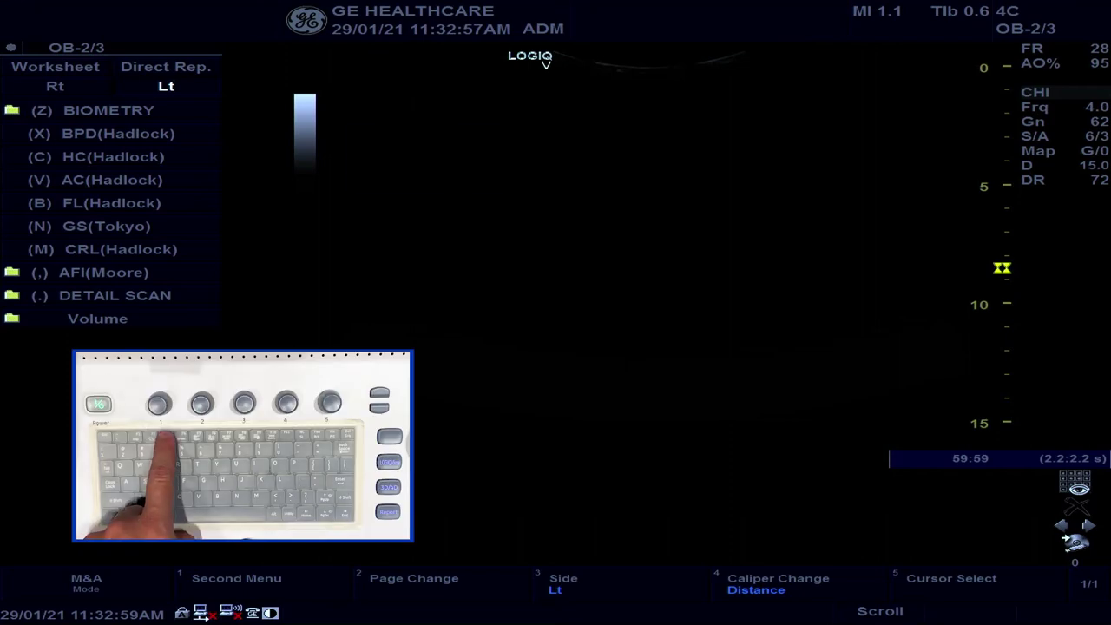
pyautogui.press('F3')
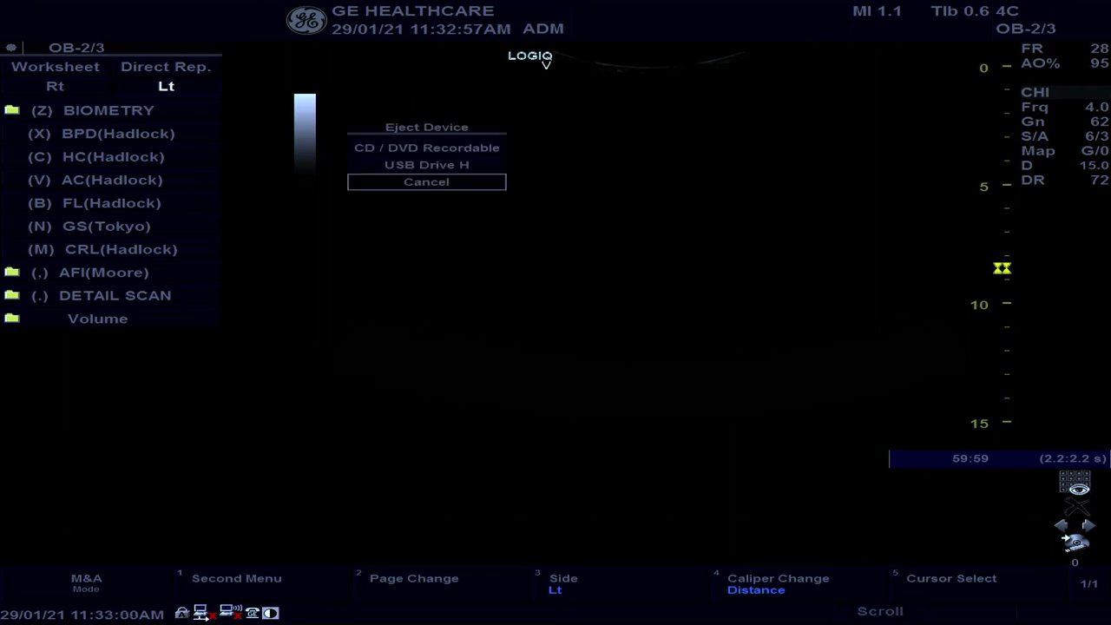
pyautogui.press('Up')
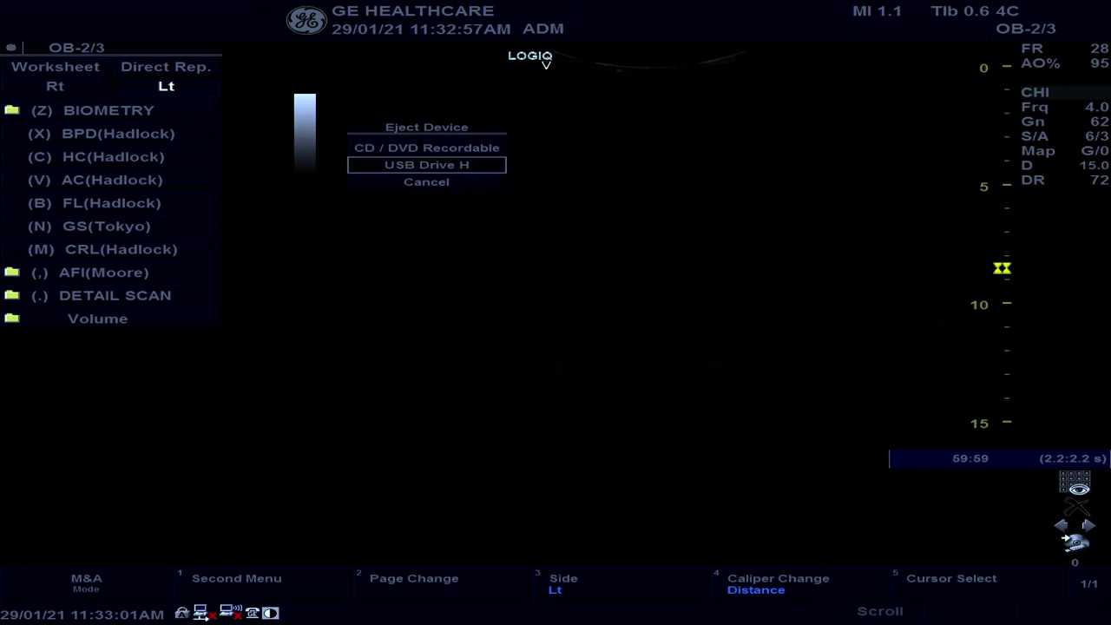
pyautogui.press('Return')
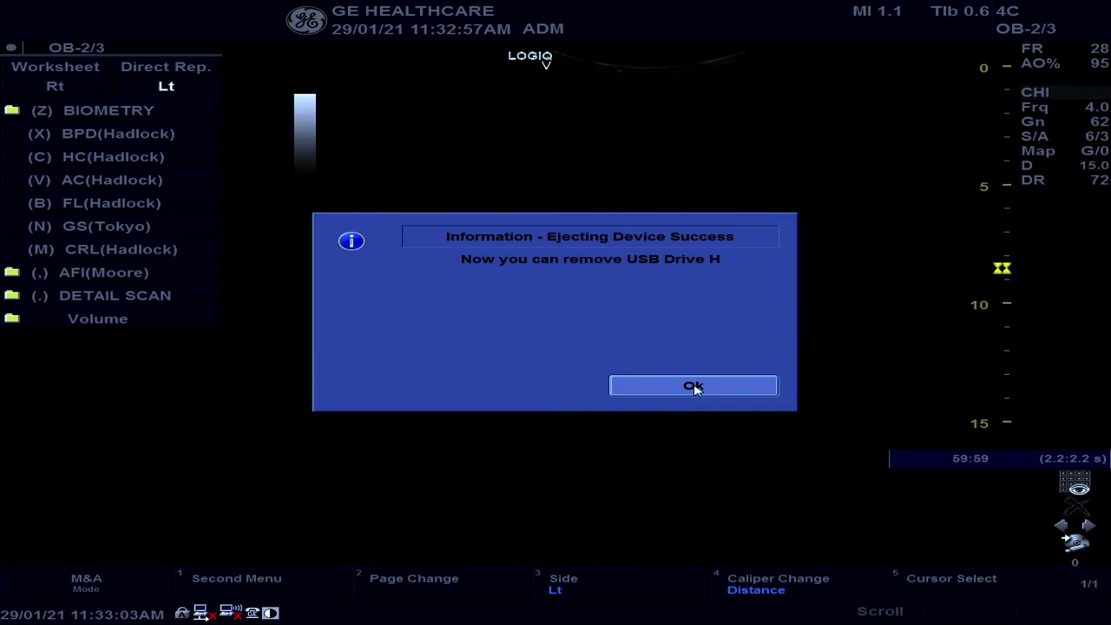
# - Acknowledge the Ejecting Device Success message with Ok
pyautogui.click(694, 386)
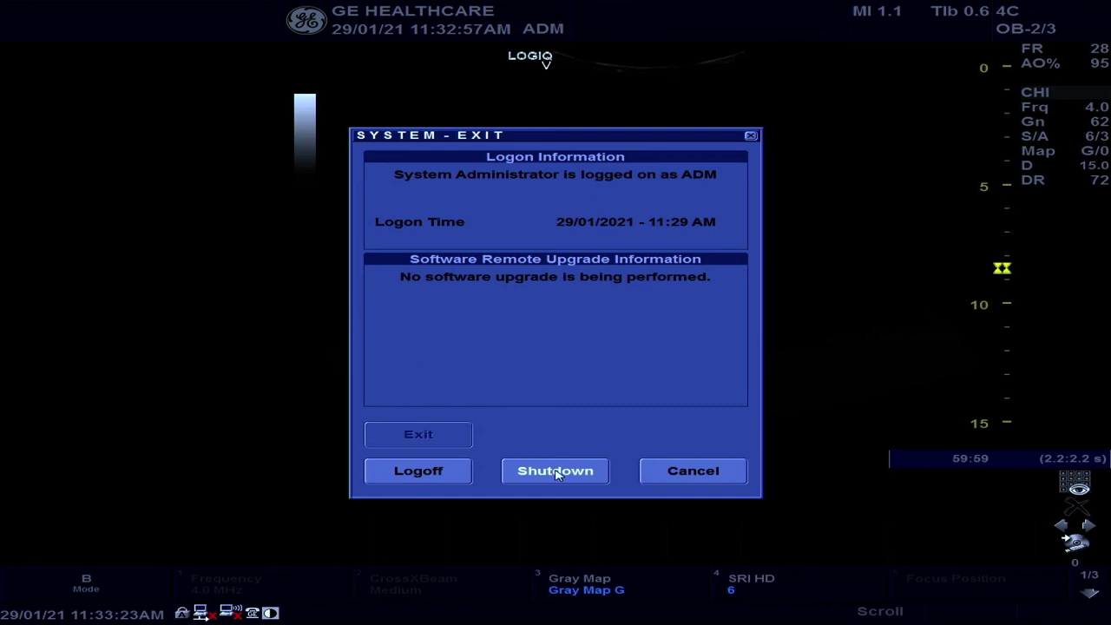
# - Confirm Shutdown in the SYSTEM - EXIT dialog to power off the LOGIQ V
pyautogui.click(556, 471)
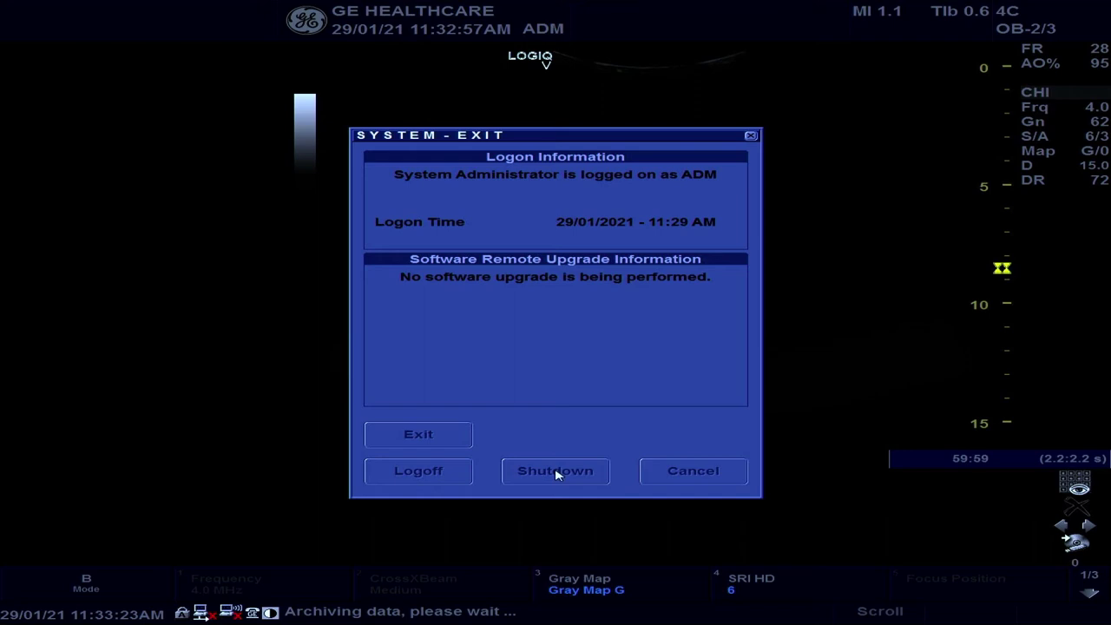
pyautogui.click(555, 471)
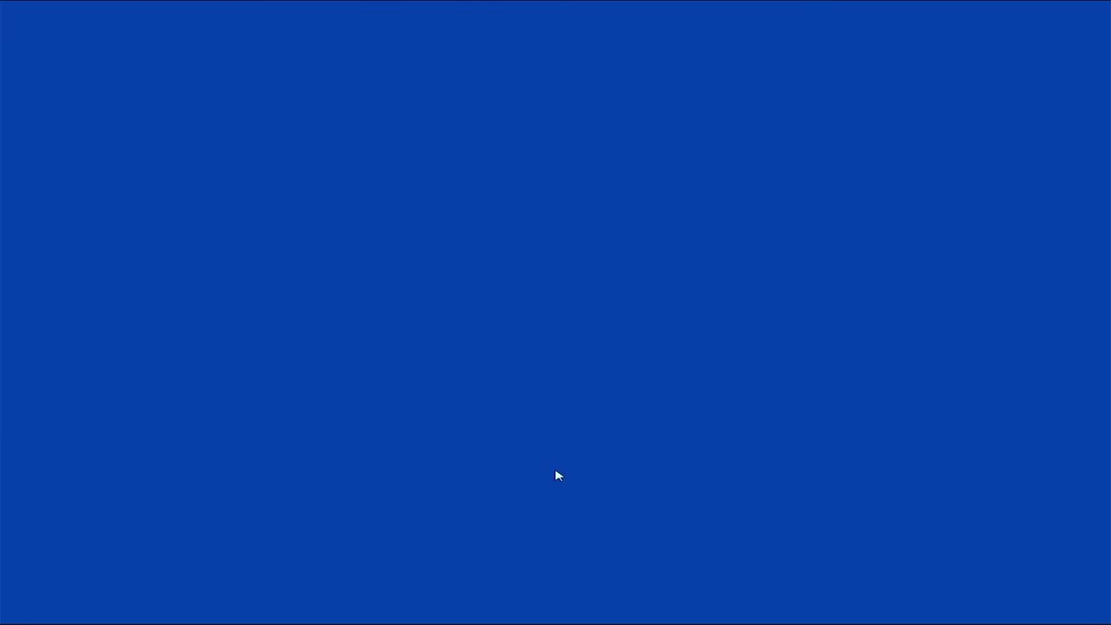
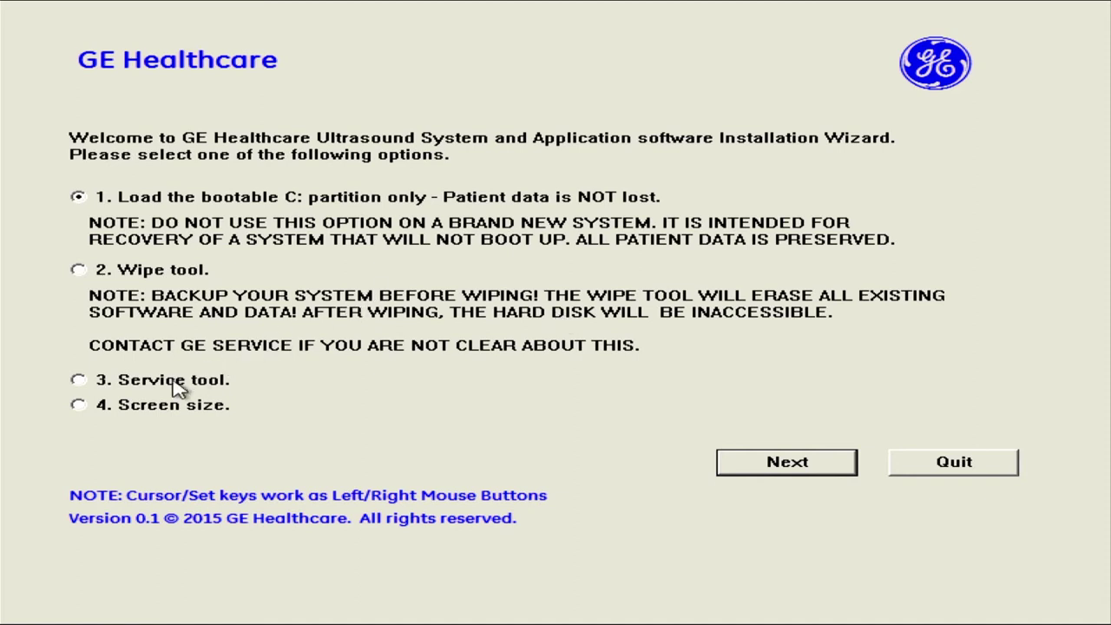
# - Choose '3. Service tool.' and continue to the operation password prompt
pyautogui.click(75, 383)
pyautogui.click(806, 478)
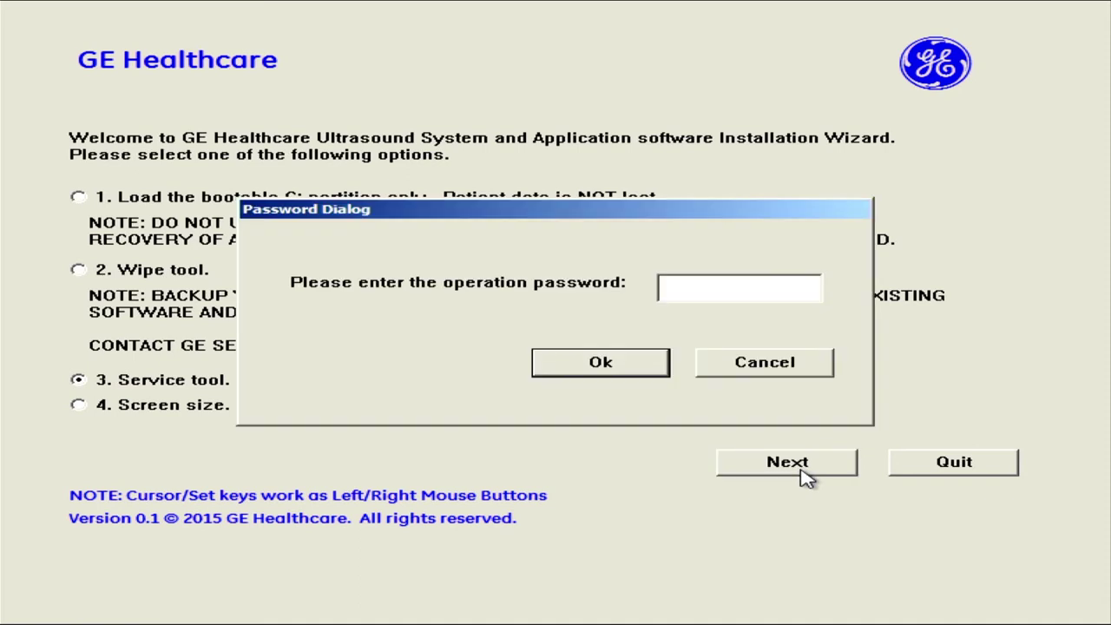
# - Enter the seven-character operation password in capital letters, toggling Caps Lock as needed
pyautogui.click(721, 293)
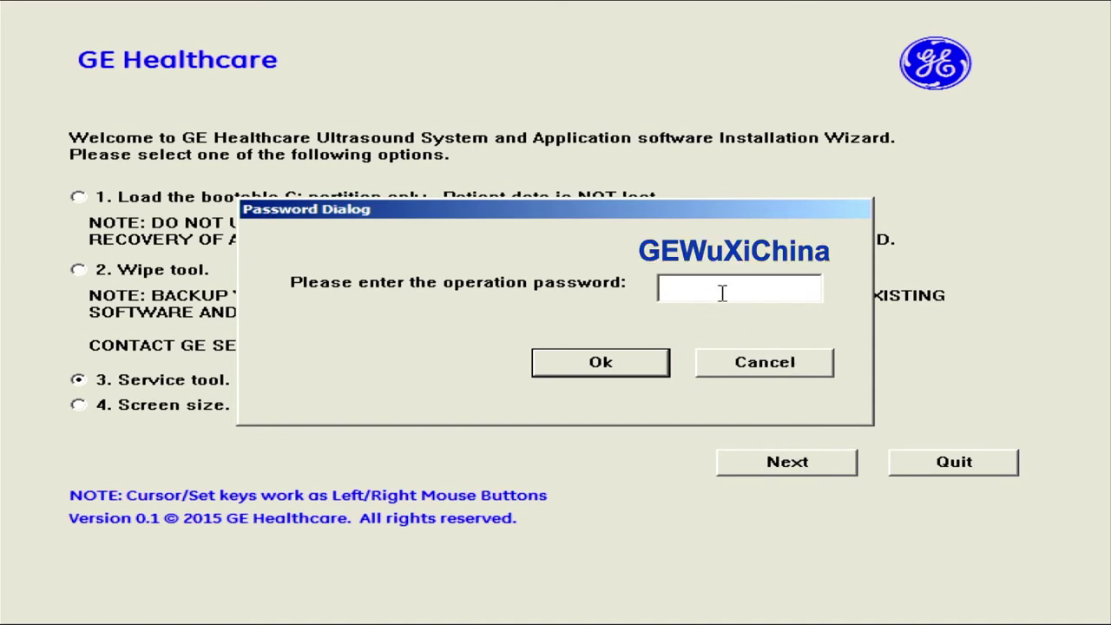
pyautogui.press('capslock')
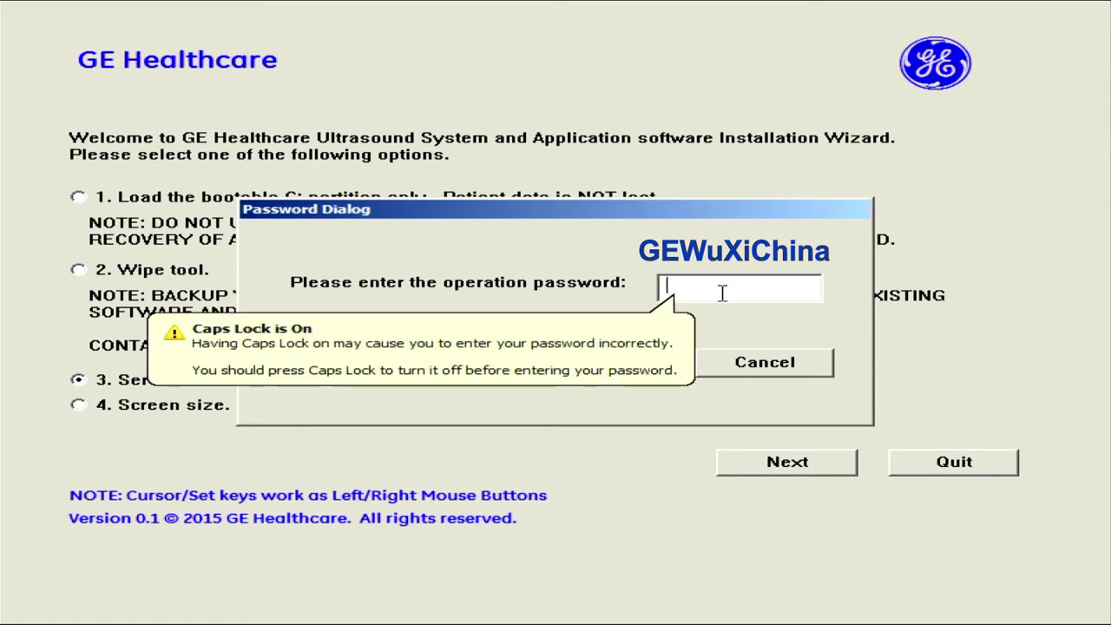
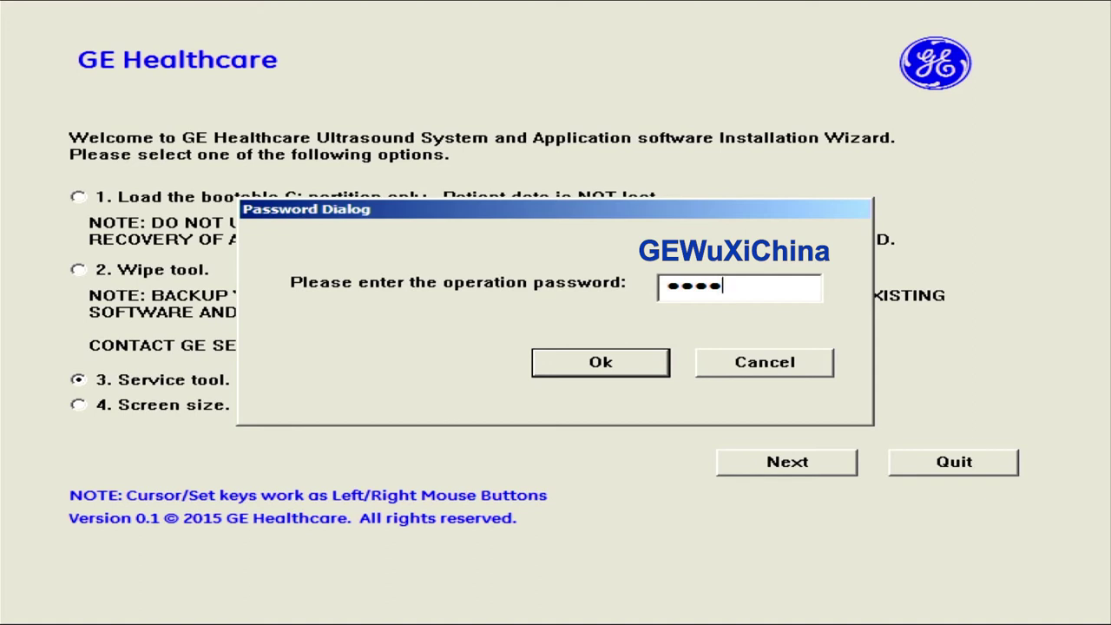
pyautogui.press('capslock')
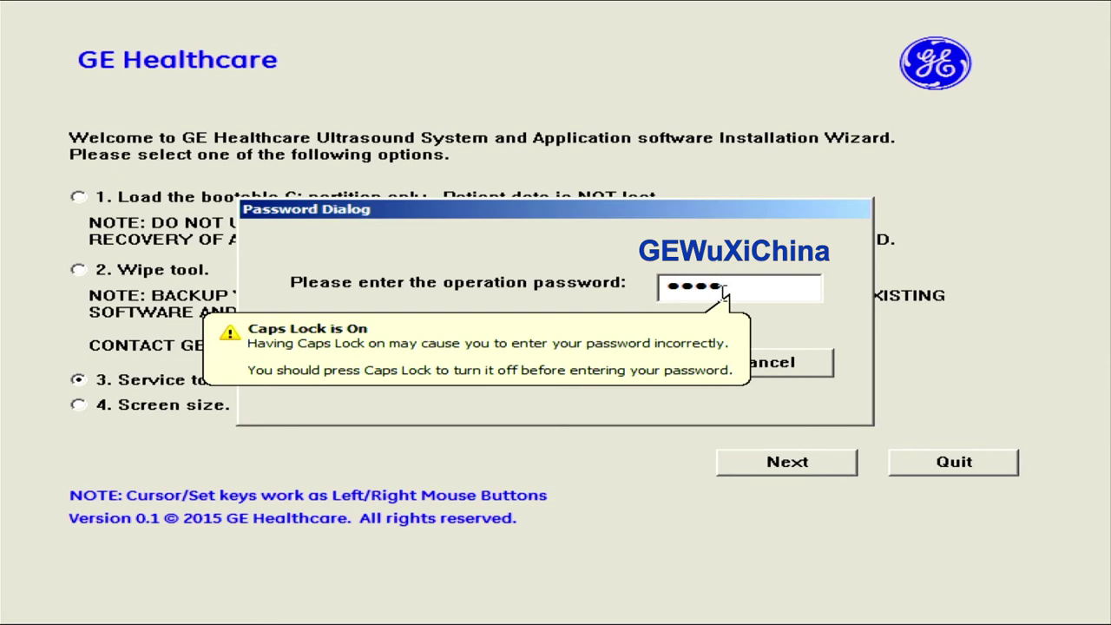
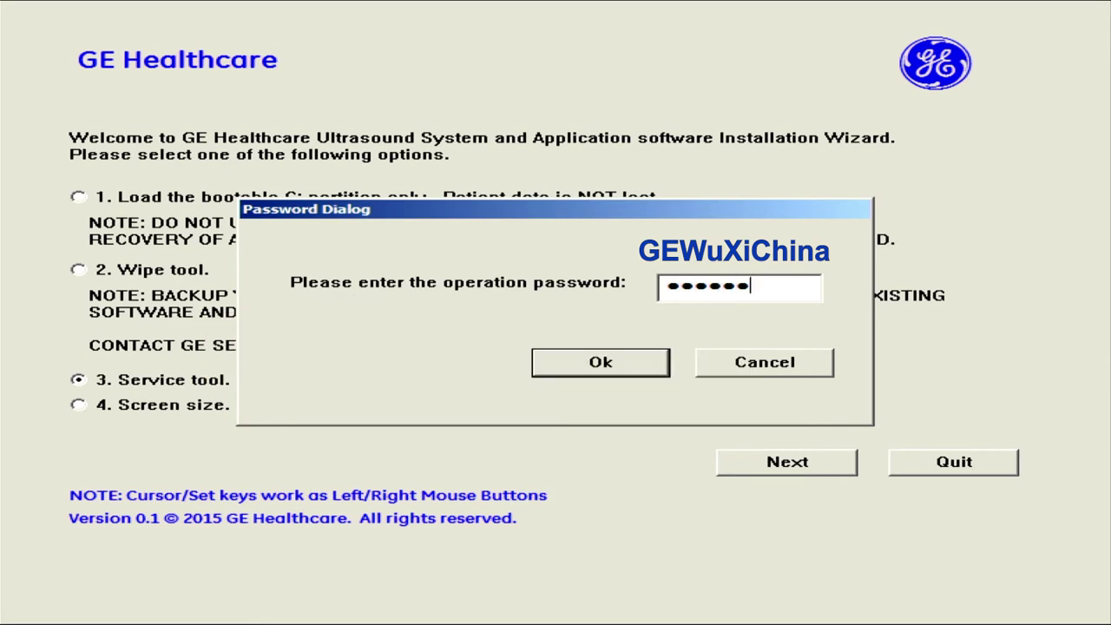
pyautogui.press('capslock')
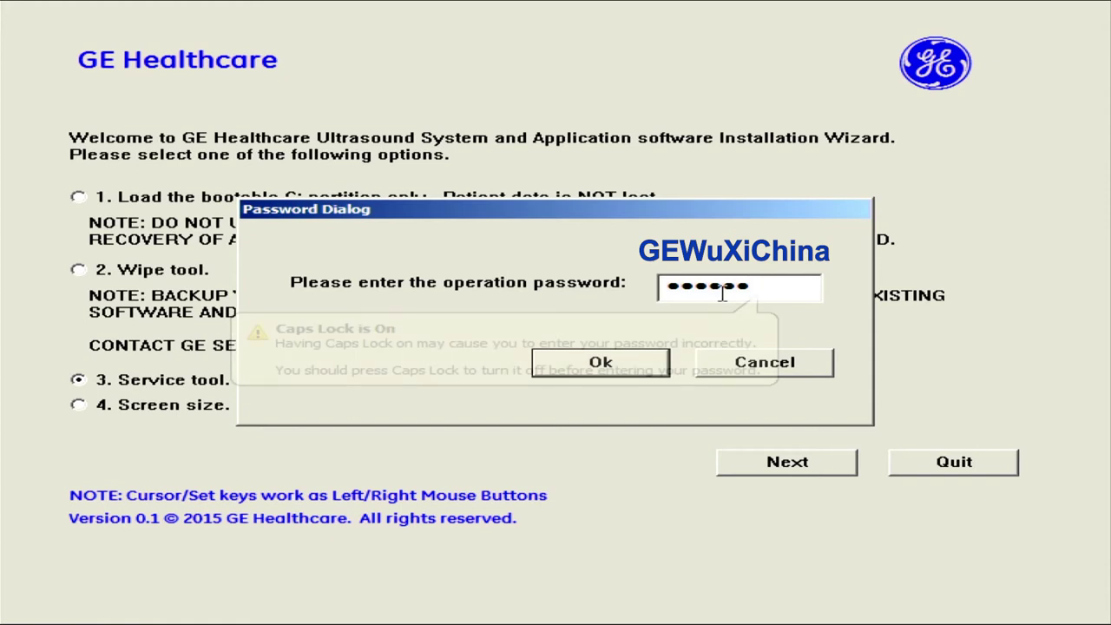
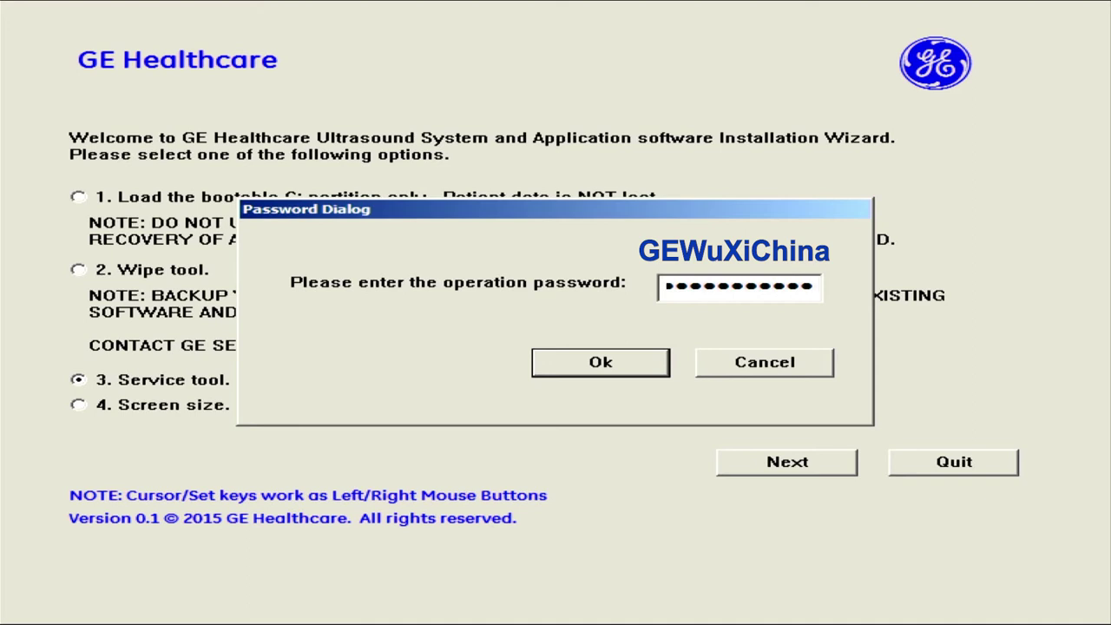
# - Submit the password and proceed with '1. Load the complete disk.' to the data-destruction warning
pyautogui.click(612, 379)
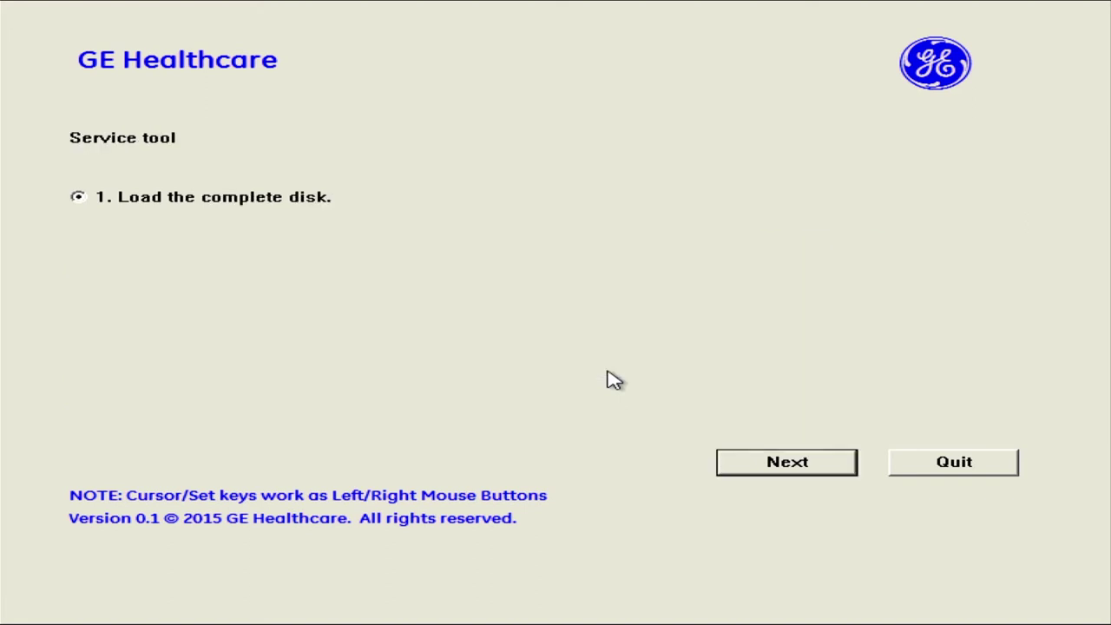
pyautogui.click(746, 474)
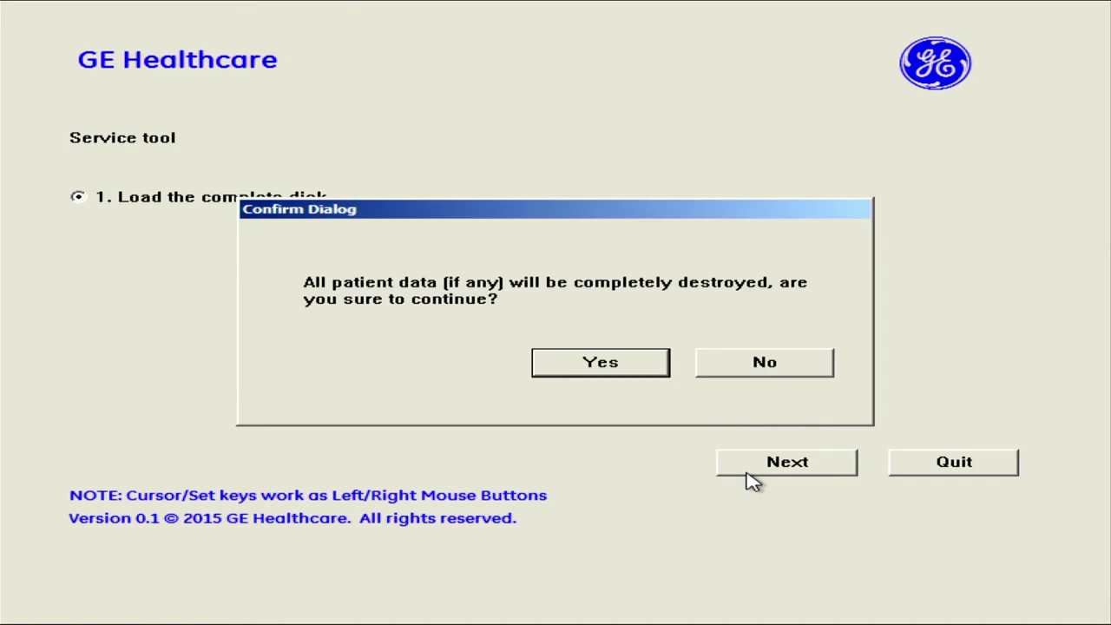
# - Confirm destroying patient data, let the complete-disk load succeed, and finish the wizard
pyautogui.click(643, 374)
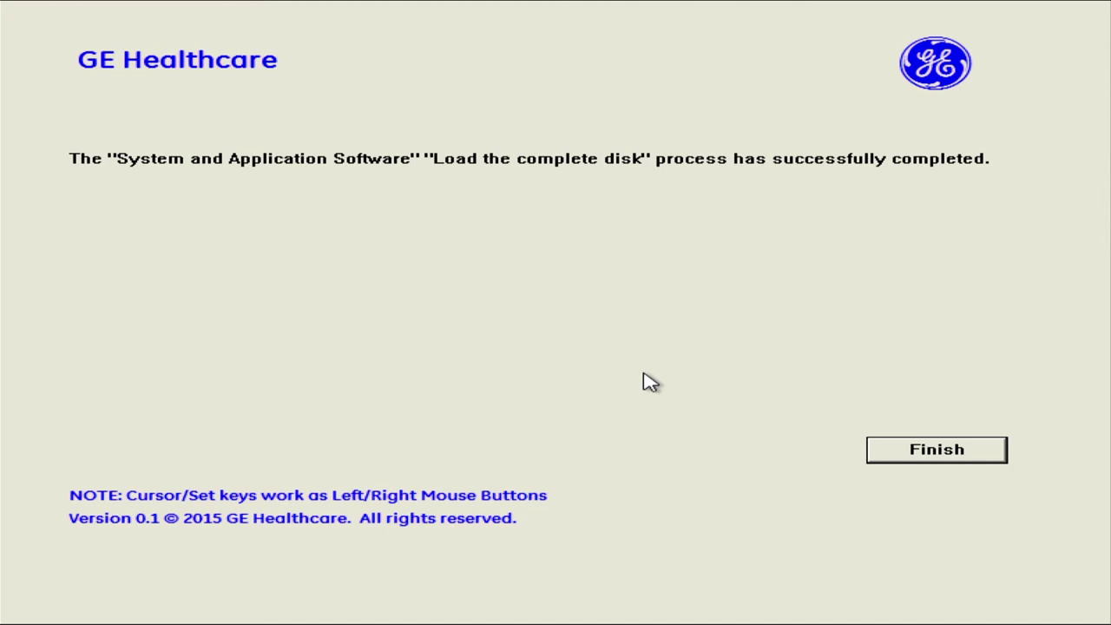
pyautogui.click(937, 450)
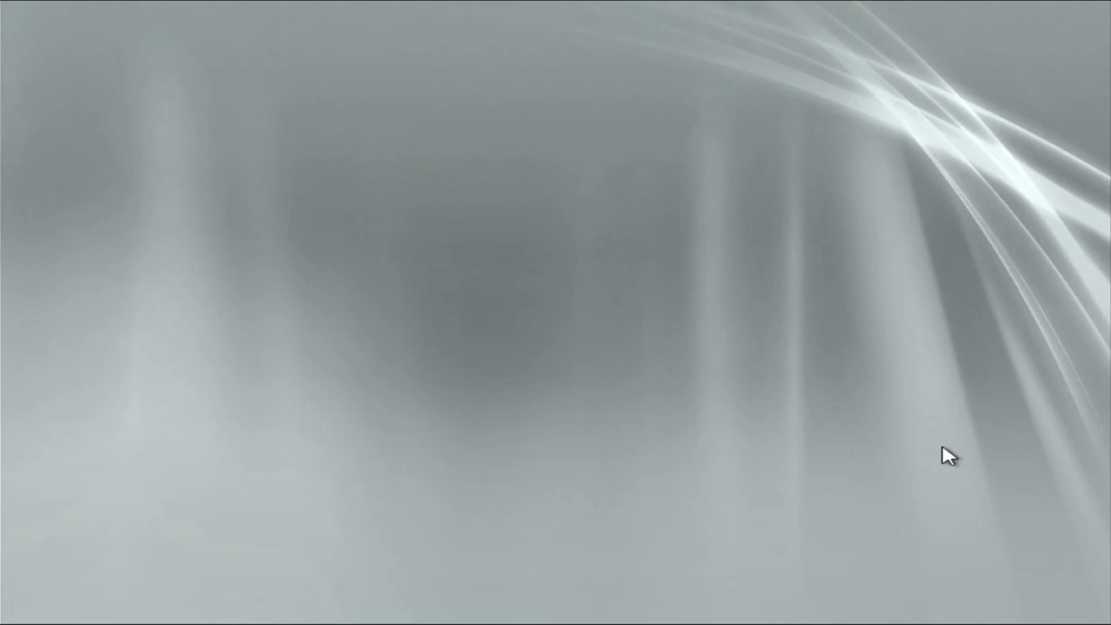
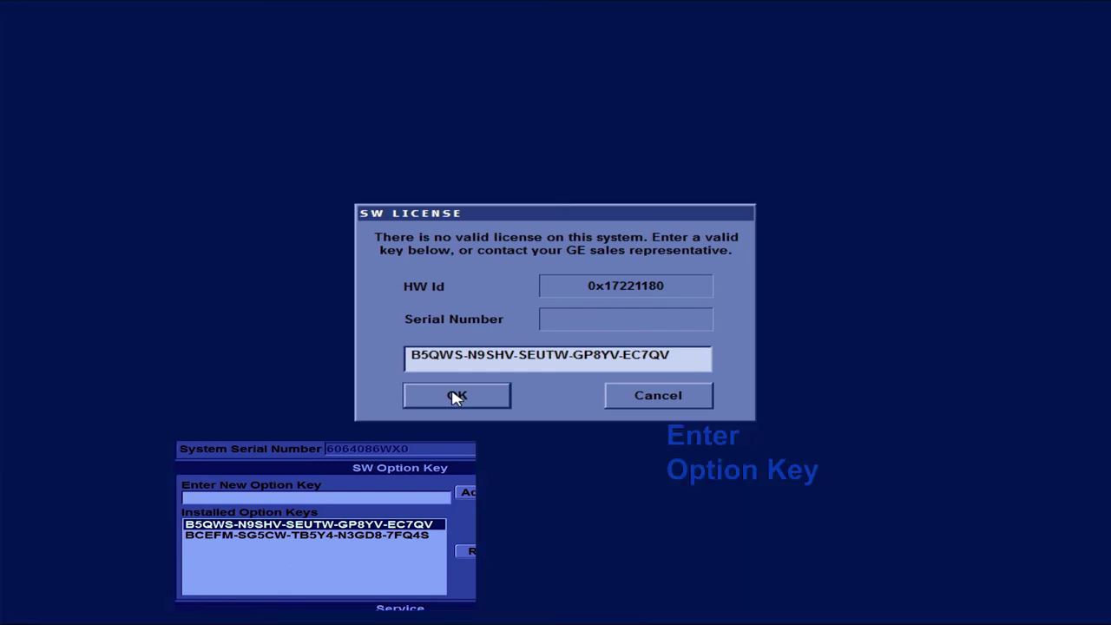
# - Accept the license key so the system boots to the 4C Abdomen B-mode screen
pyautogui.click(454, 396)
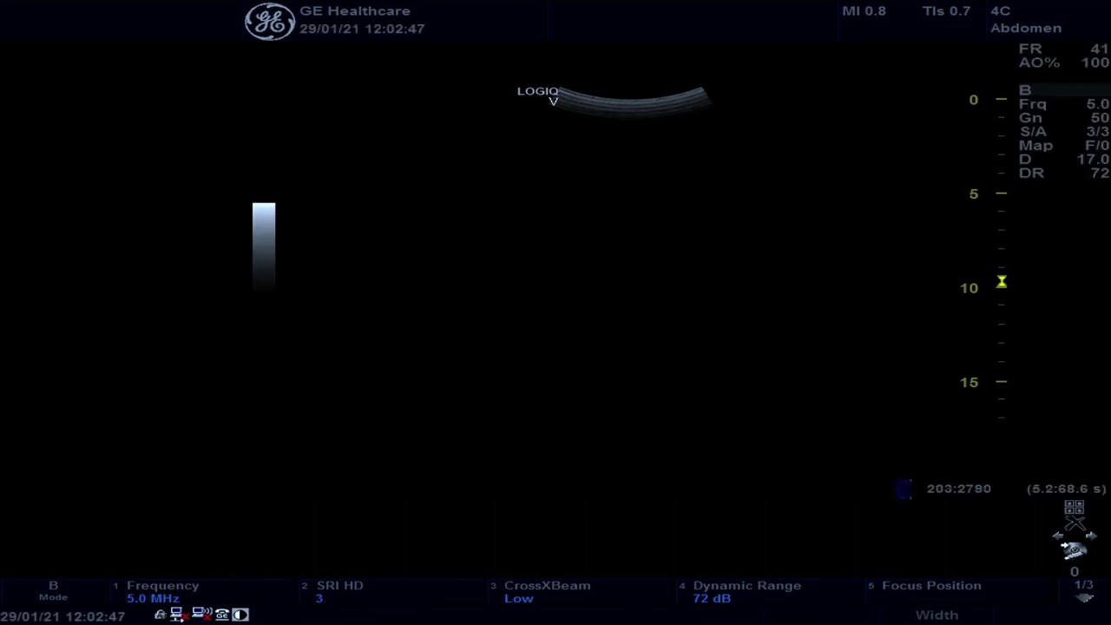
# - Freeze the image, cancel the Eject Device menu, and bring up Utility/Config General settings
pyautogui.press('space')
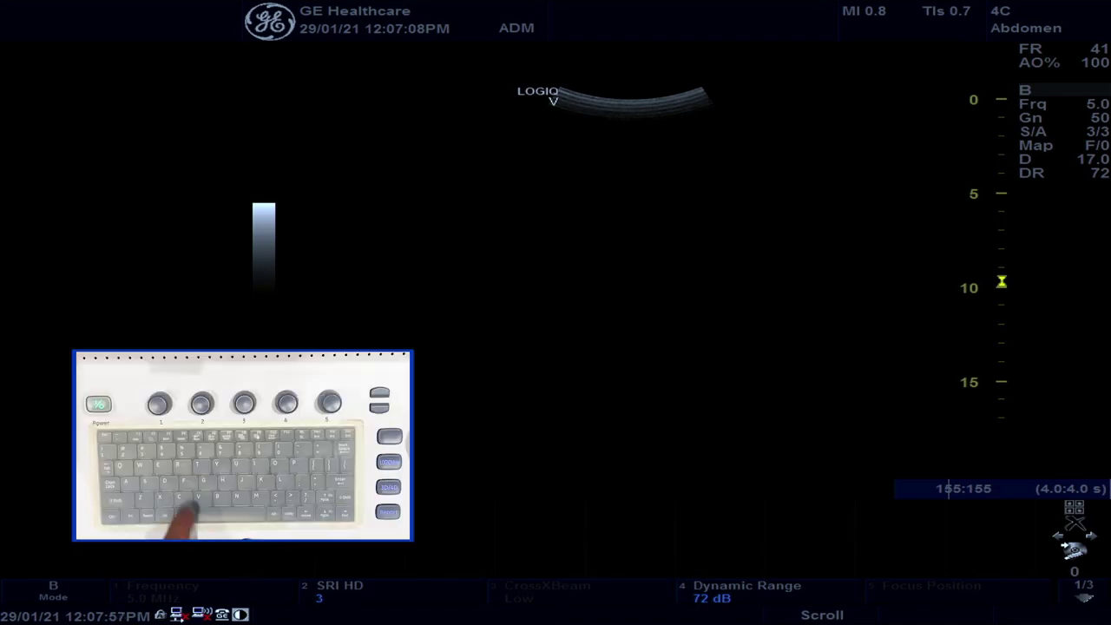
pyautogui.press('F3')
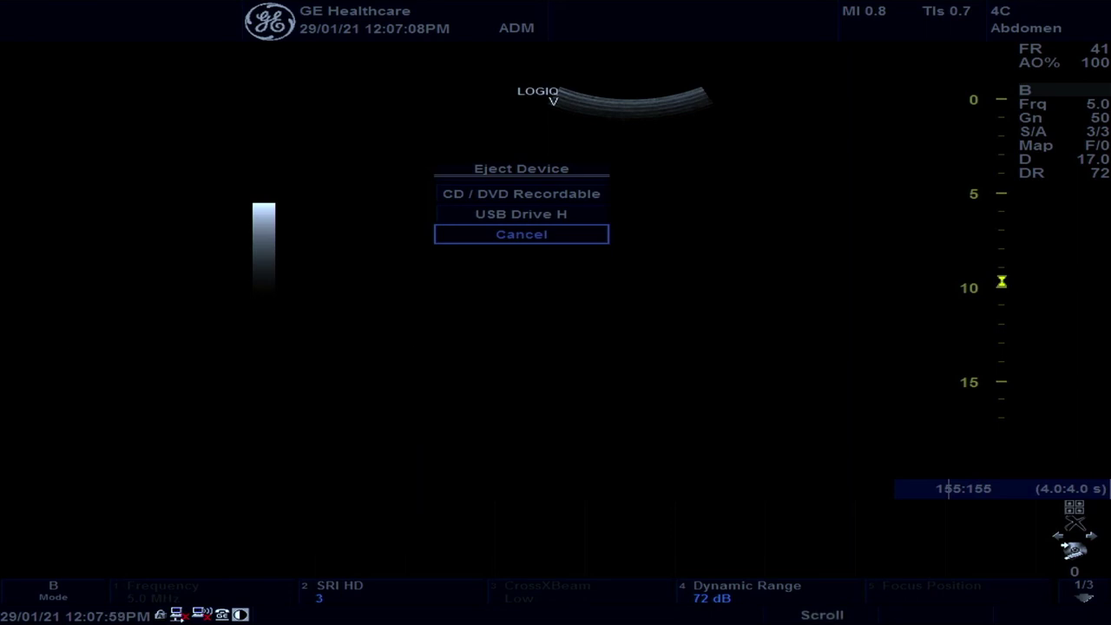
pyautogui.press('Escape')
pyautogui.press('F10')
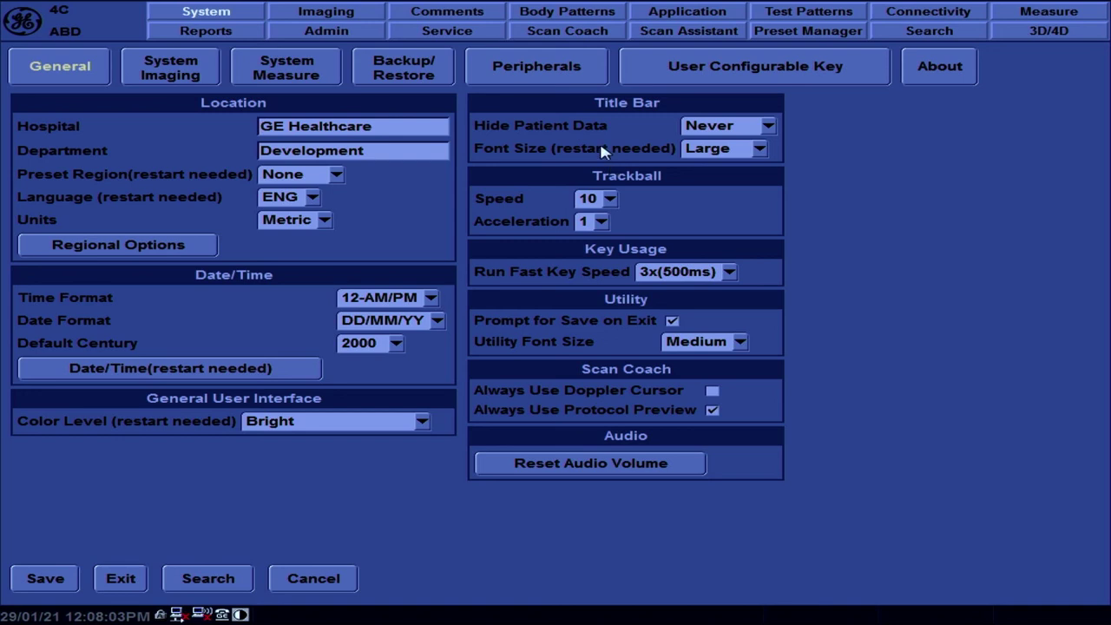
# - On Backup/Restore, tick User Defined Configuration for restore and set Media to USB Drive H
pyautogui.click(434, 76)
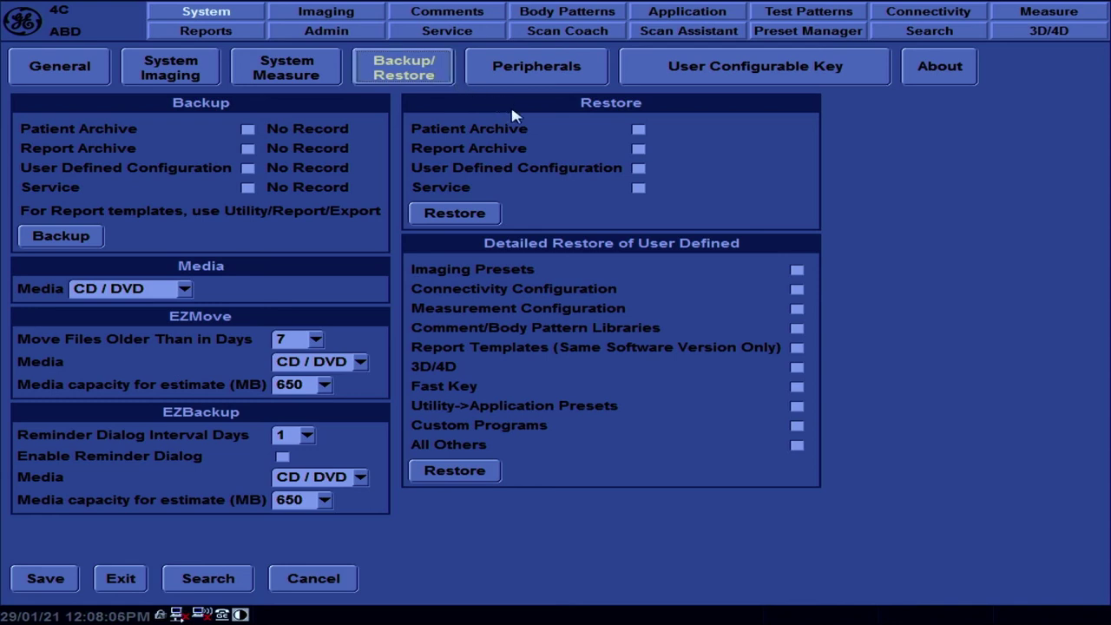
pyautogui.click(639, 169)
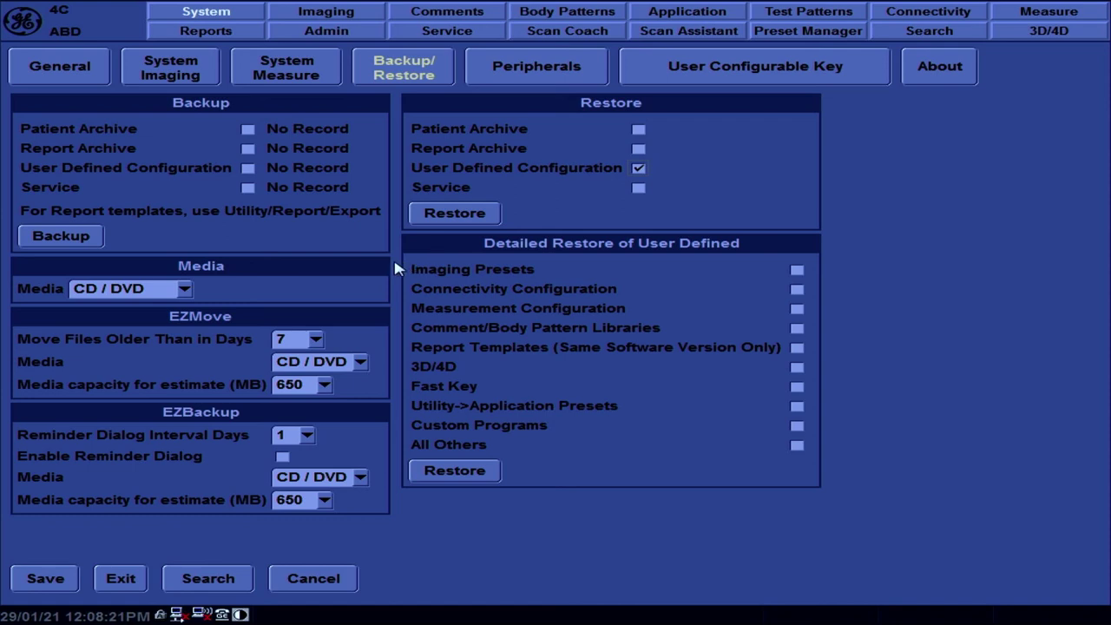
pyautogui.click(184, 291)
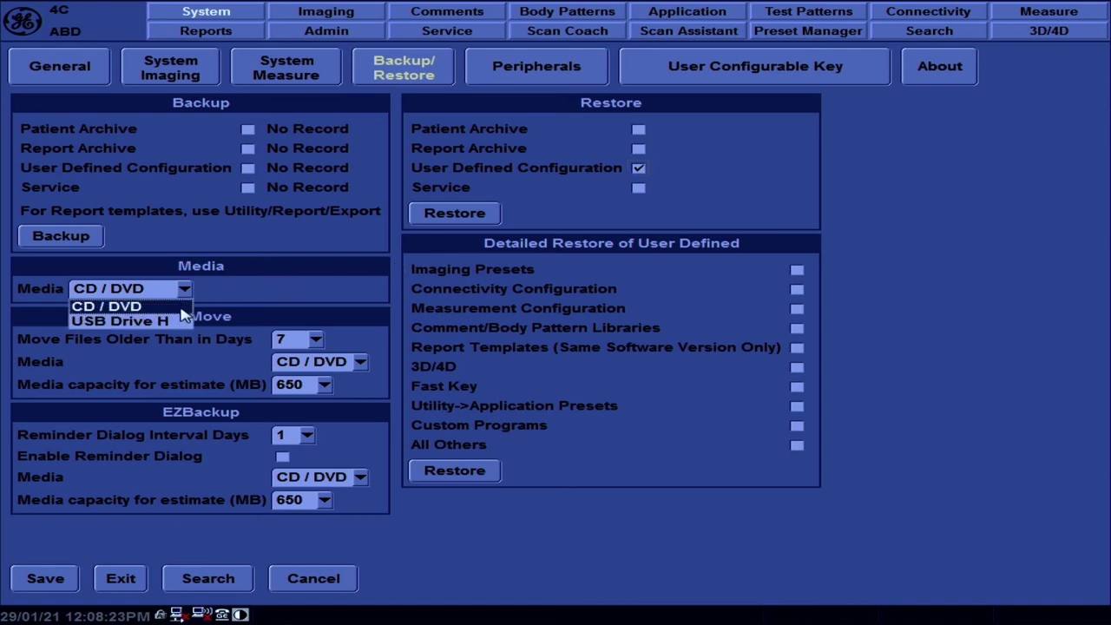
pyautogui.click(181, 320)
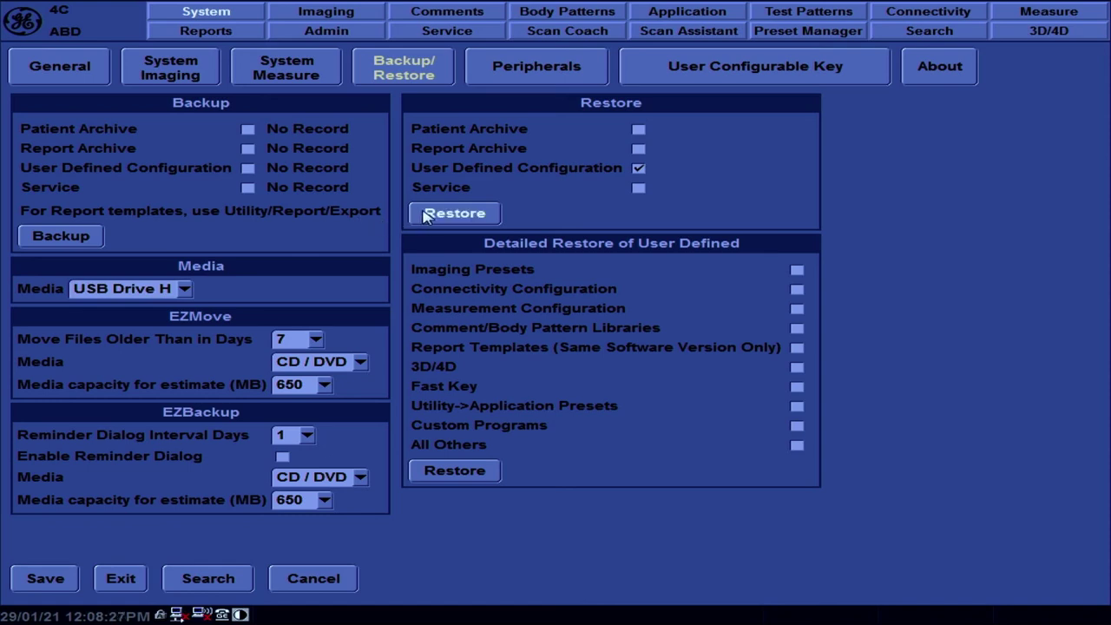
# - Restore User Defined Configuration from H:\GEMS_BACKUP\LOGIQV\, accepting the restart and restore warnings
pyautogui.click(425, 216)
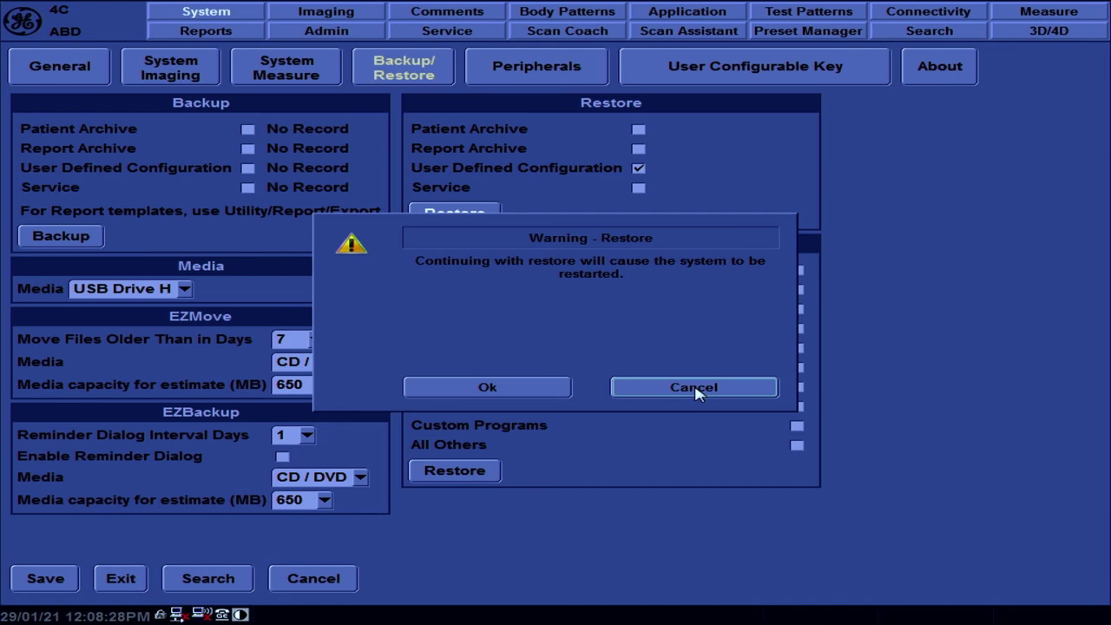
pyautogui.click(557, 388)
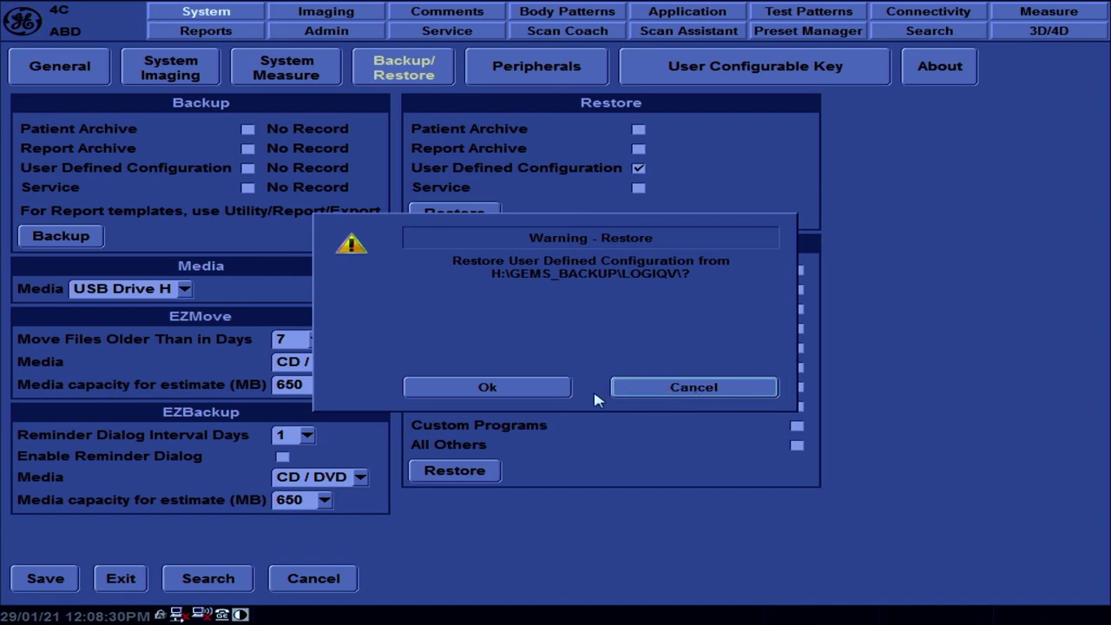
pyautogui.click(538, 394)
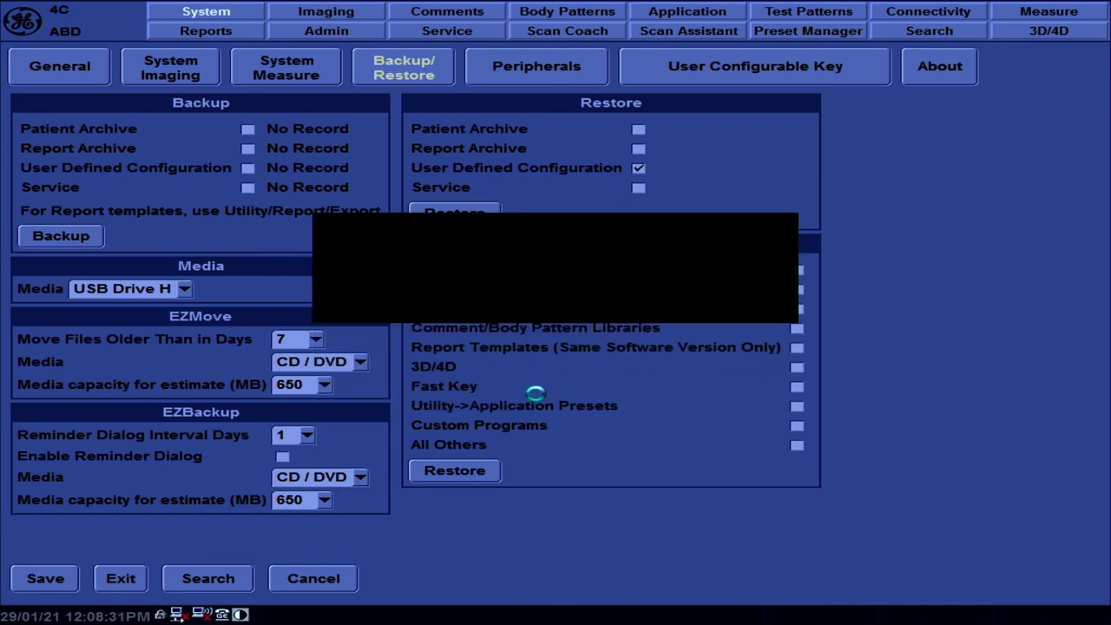